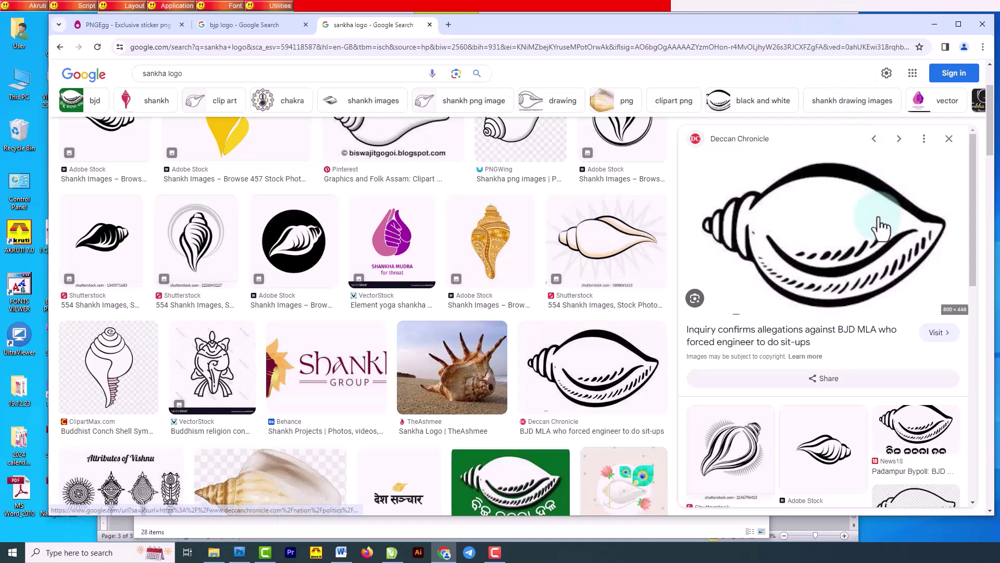
Open a new blank browser tab next to the sankha logo image results.
left_click(448, 25)
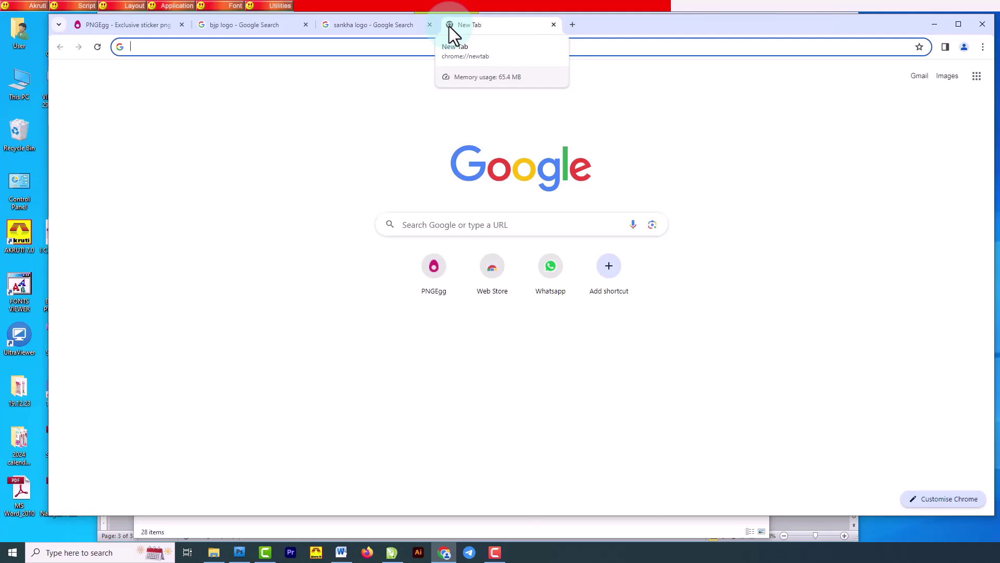
Search Google Images for 'sankha logo'.
left_click(488, 29)
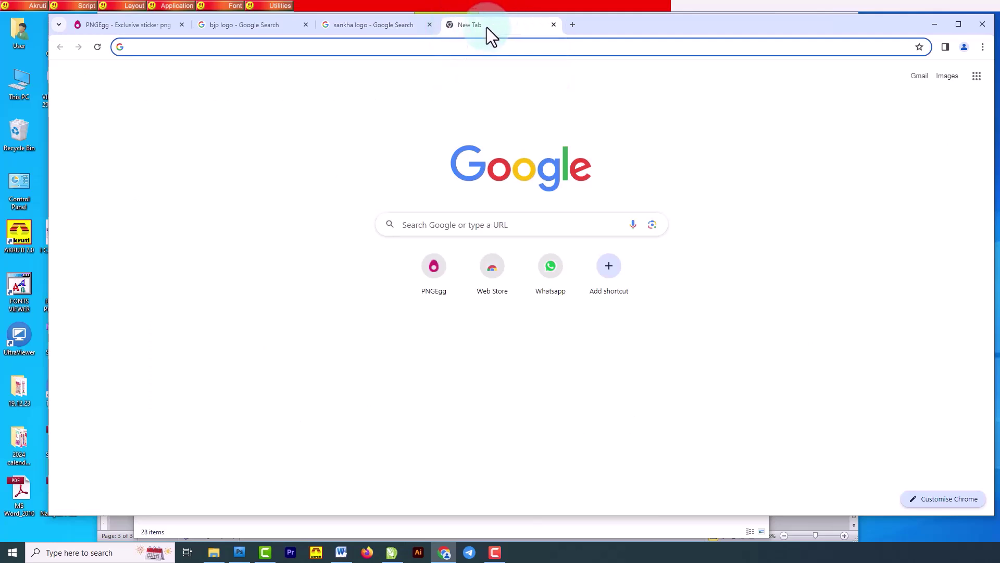
left_click(949, 79)
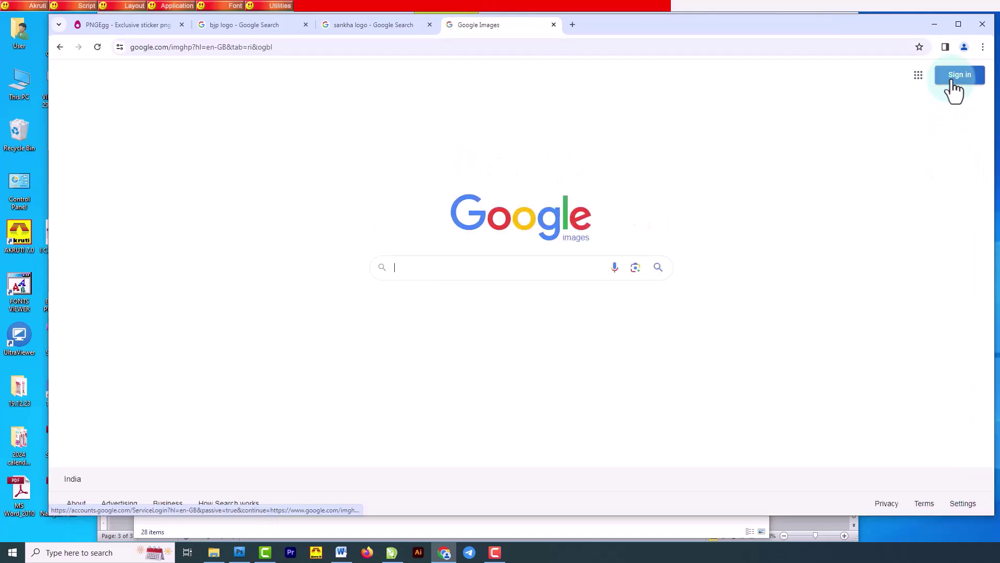
left_click(437, 268)
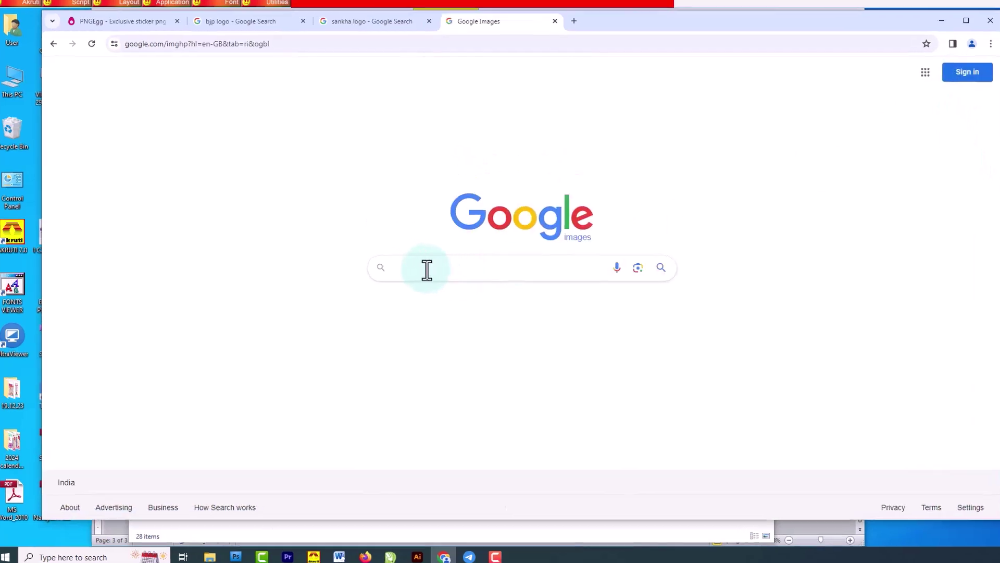
type("sankha ")
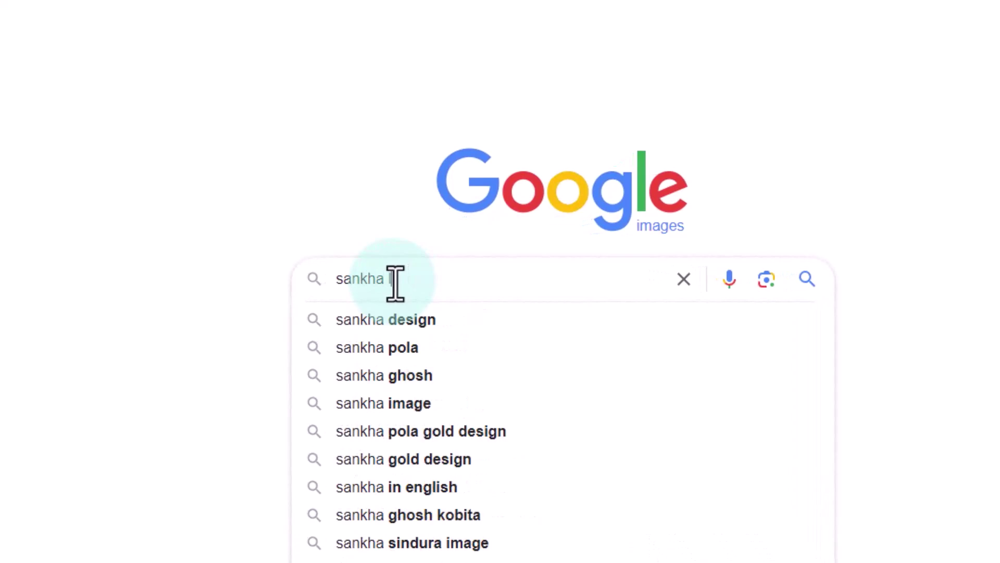
type("logo")
key("Return")
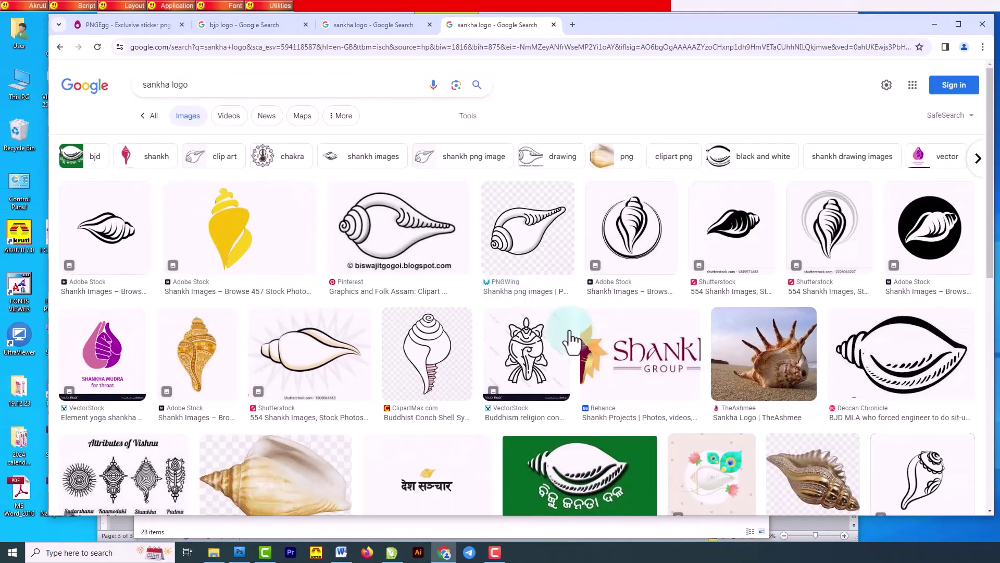
Copy the Deccan Chronicle black-and-white conch image to the clipboard.
left_click(915, 384)
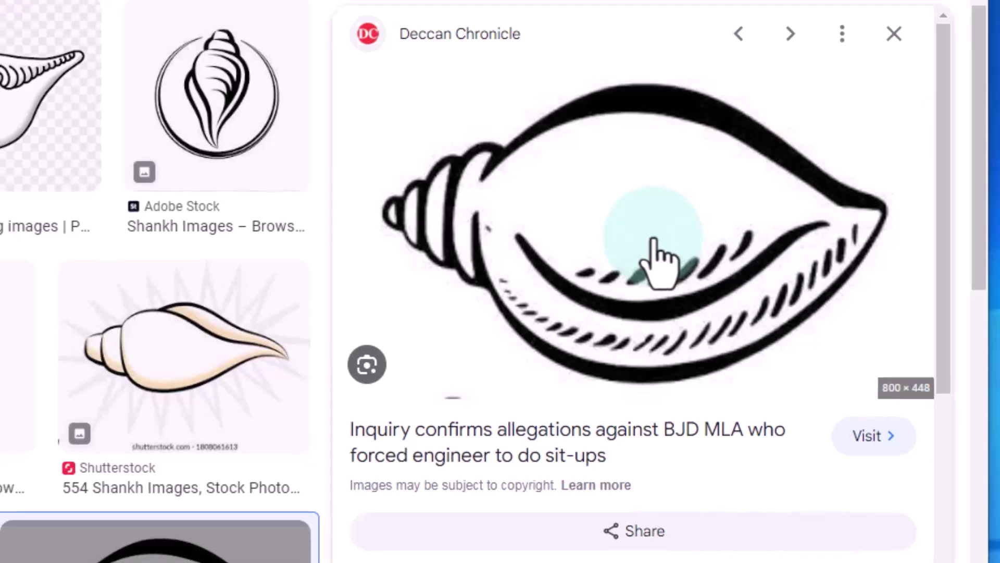
right_click(649, 242)
left_click(815, 373)
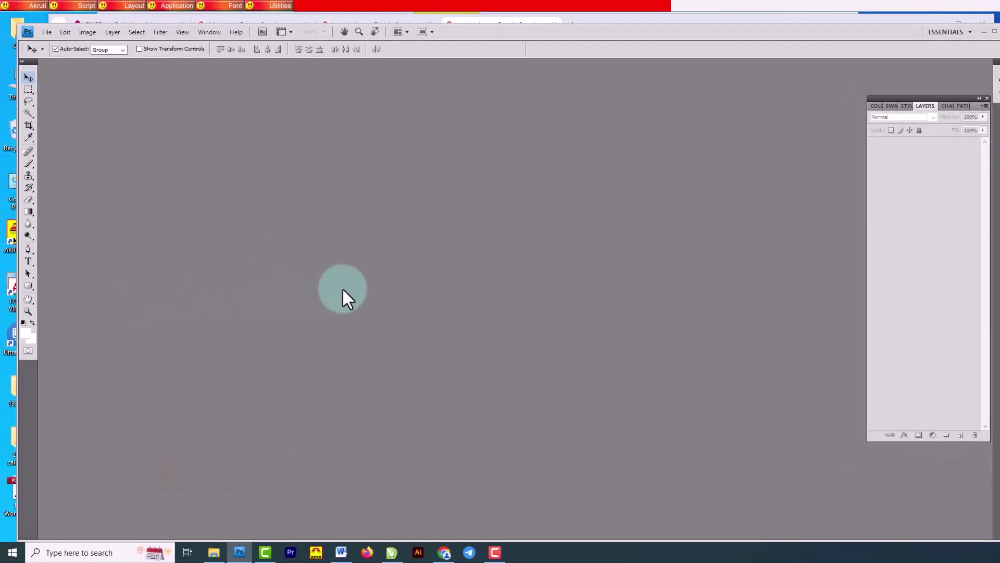
Create a new clipboard-sized document at 300 pixels/inch.
key("ctrl+n")
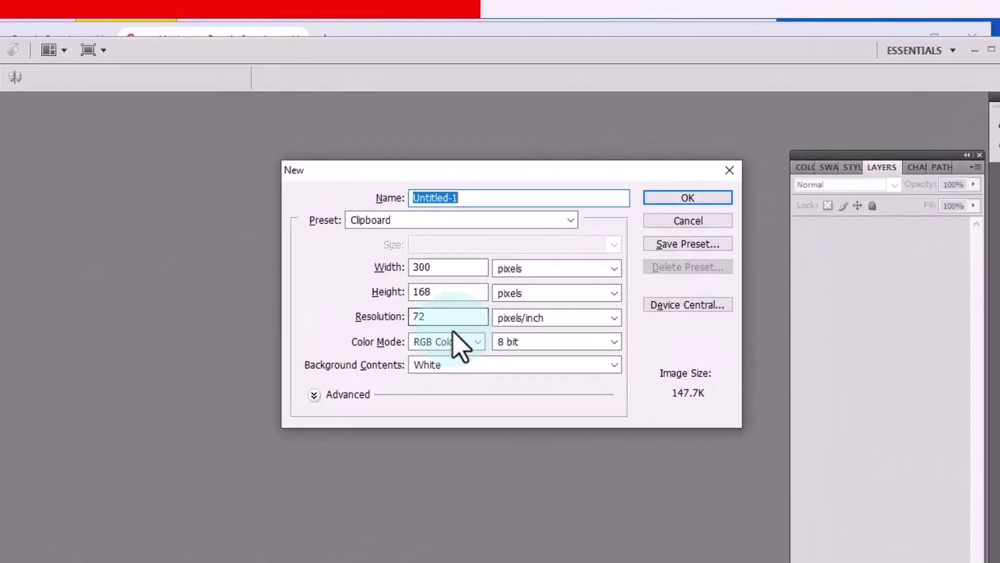
double_click(440, 317)
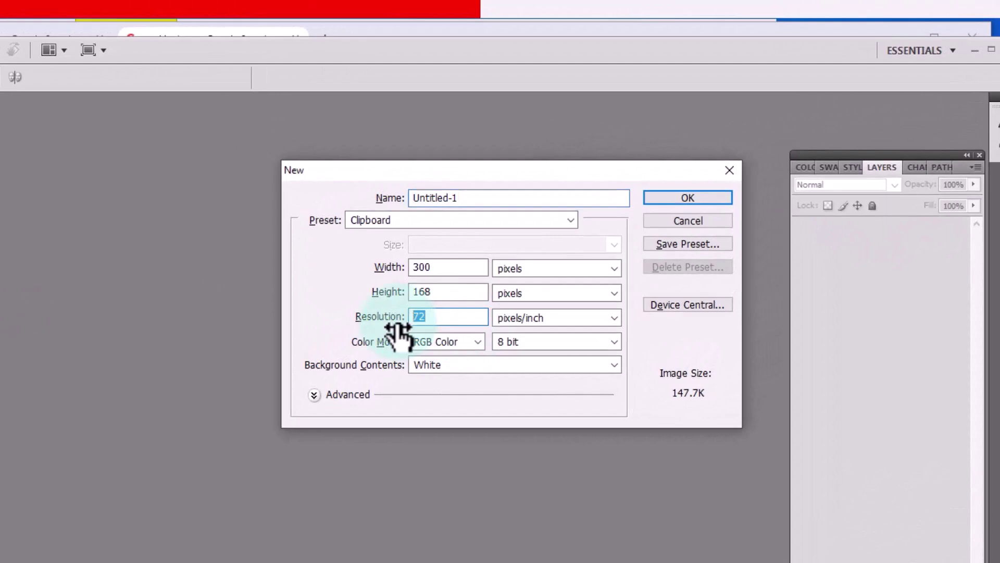
type("300")
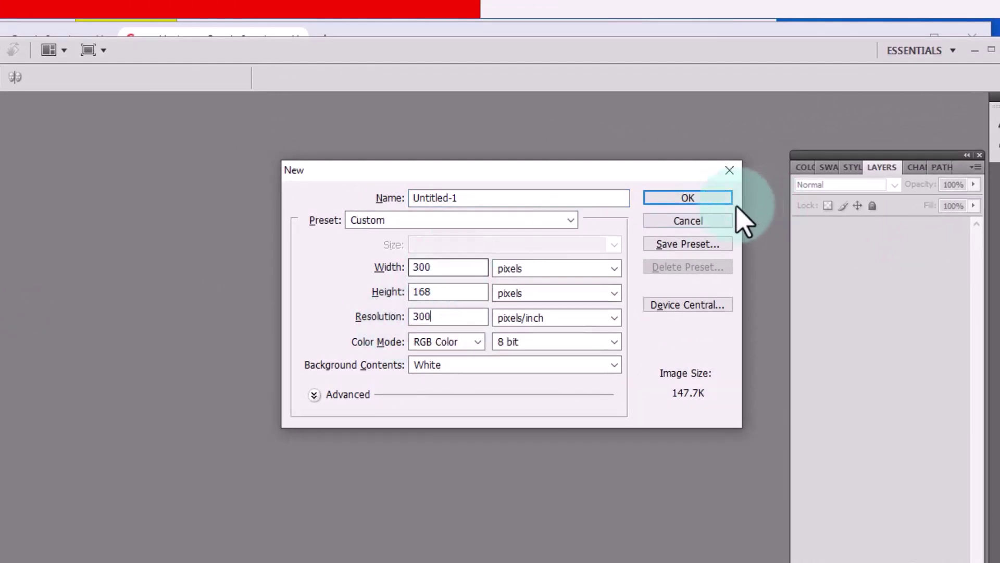
left_click(708, 198)
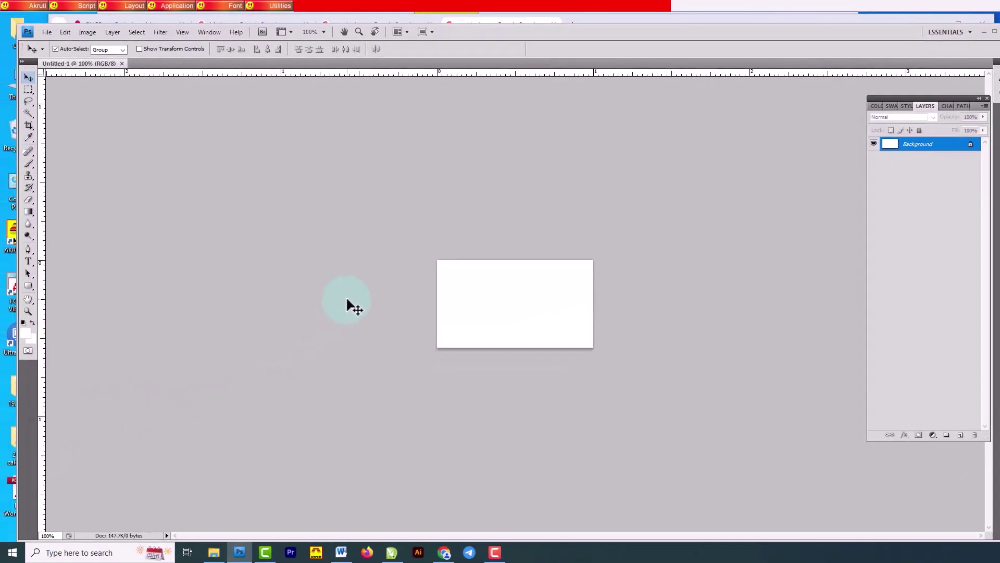
Paste the conch as Layer 1 and check it by toggling its visibility.
key("ctrl+v")
key("ctrl+plus")
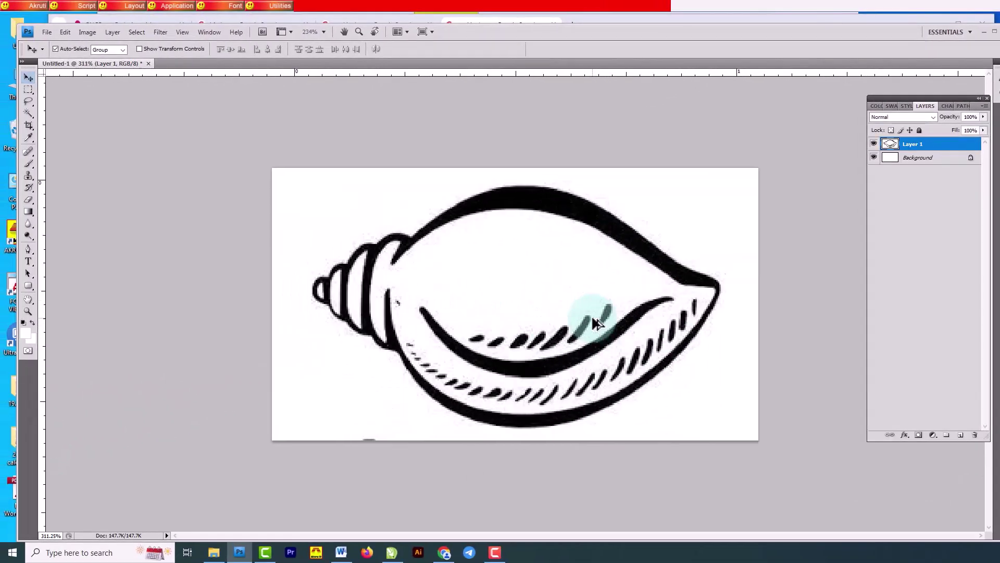
scroll(597, 329, "up", 5)
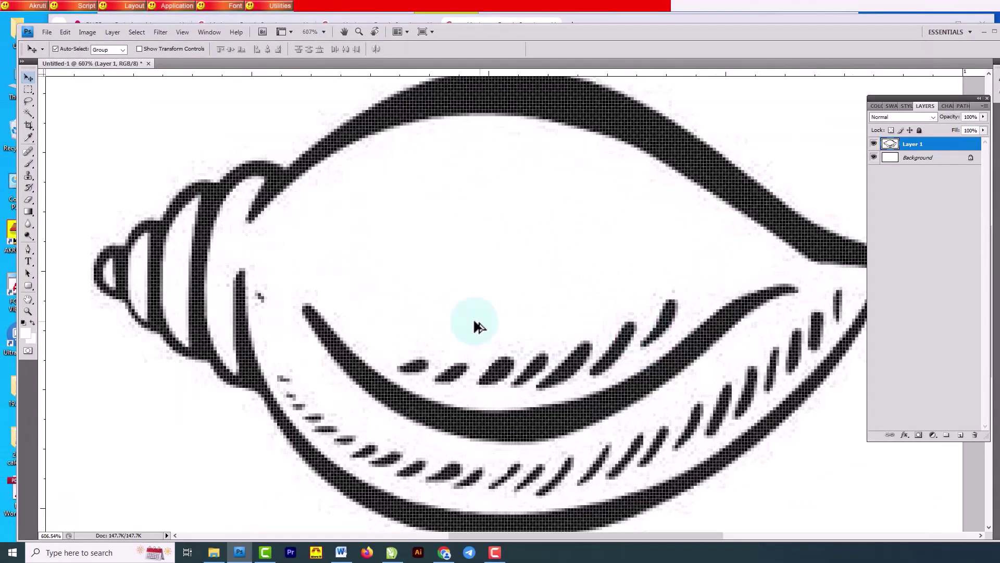
scroll(468, 329, "down", 1)
scroll(458, 328, "down", 1)
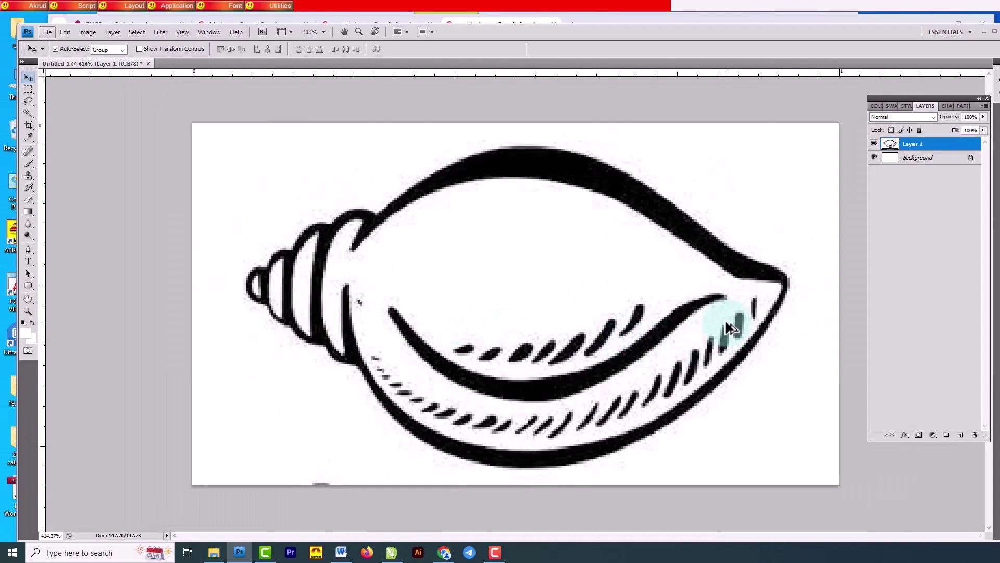
scroll(727, 326, "down", 1)
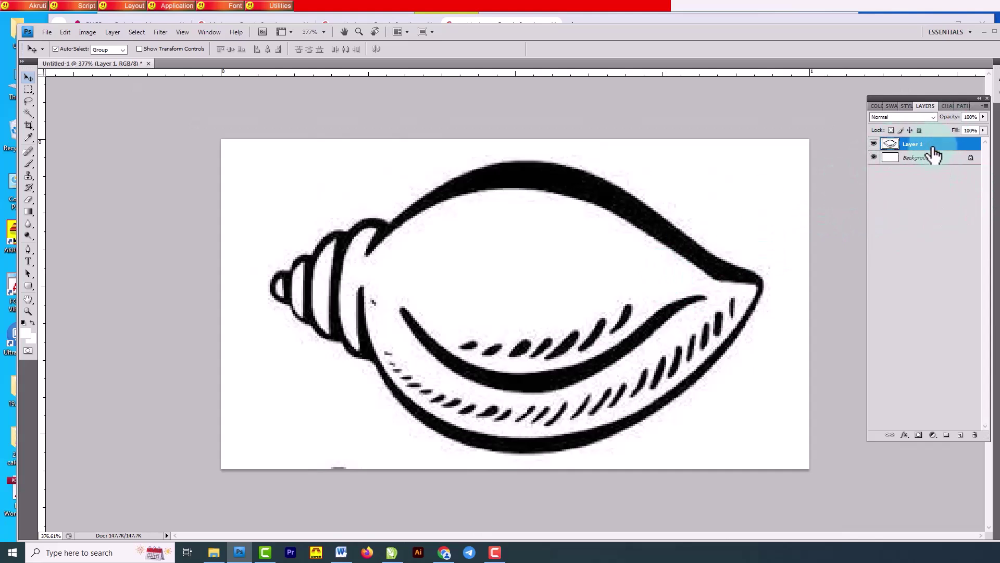
left_click(872, 145)
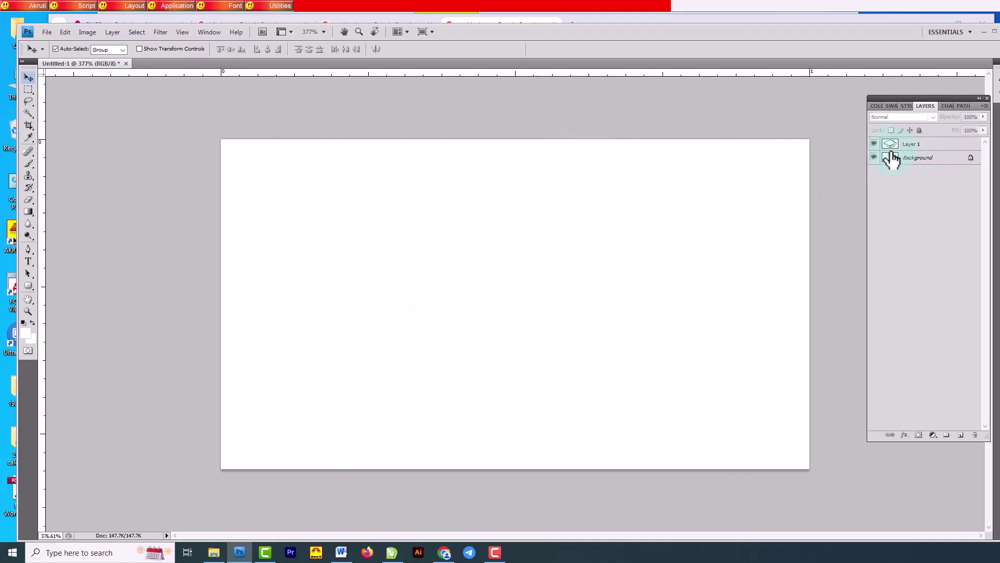
left_click(278, 109)
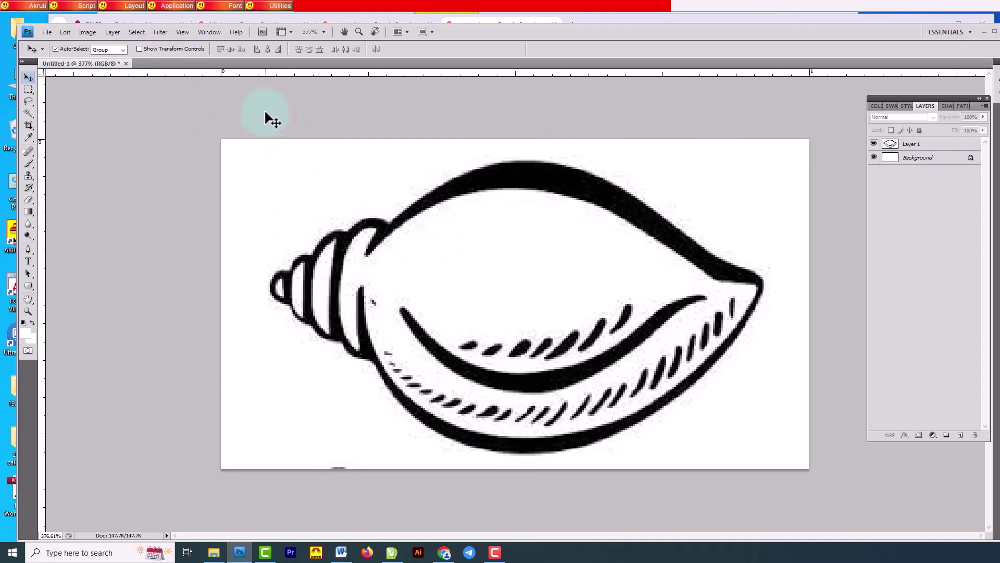
Resize the image from 300 × 168 to 900 × 504 pixels, keeping proportions.
left_click(87, 32)
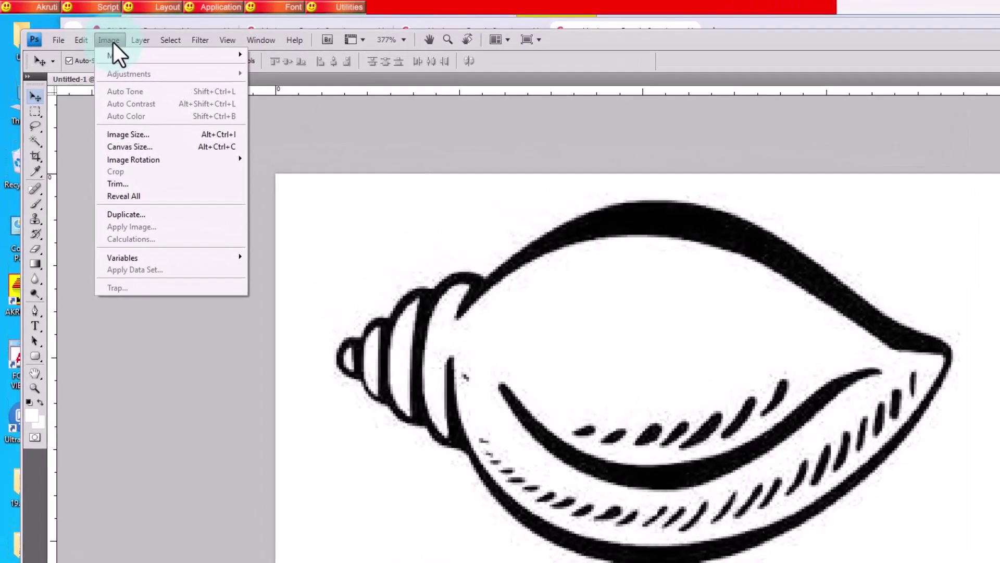
left_click(145, 136)
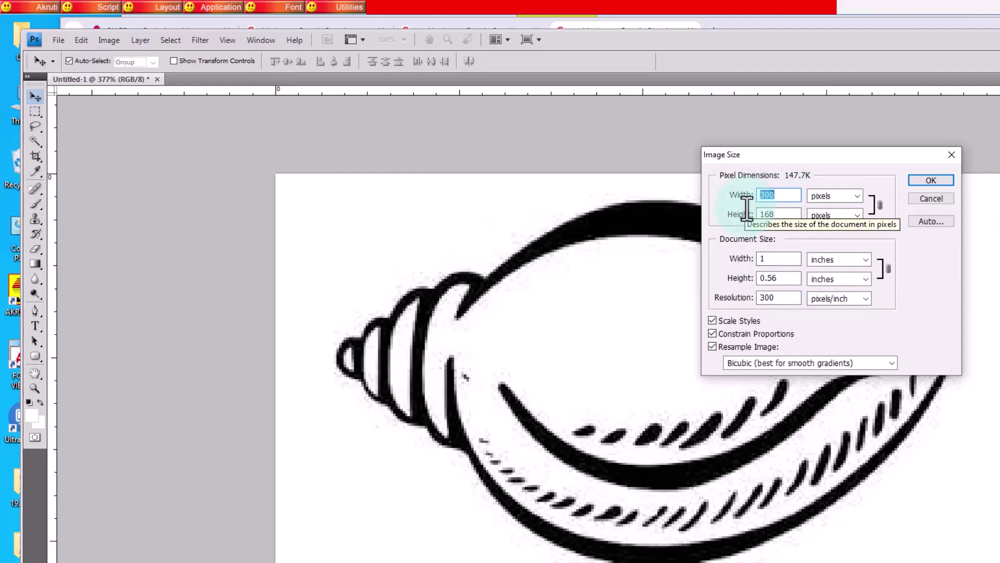
type("900")
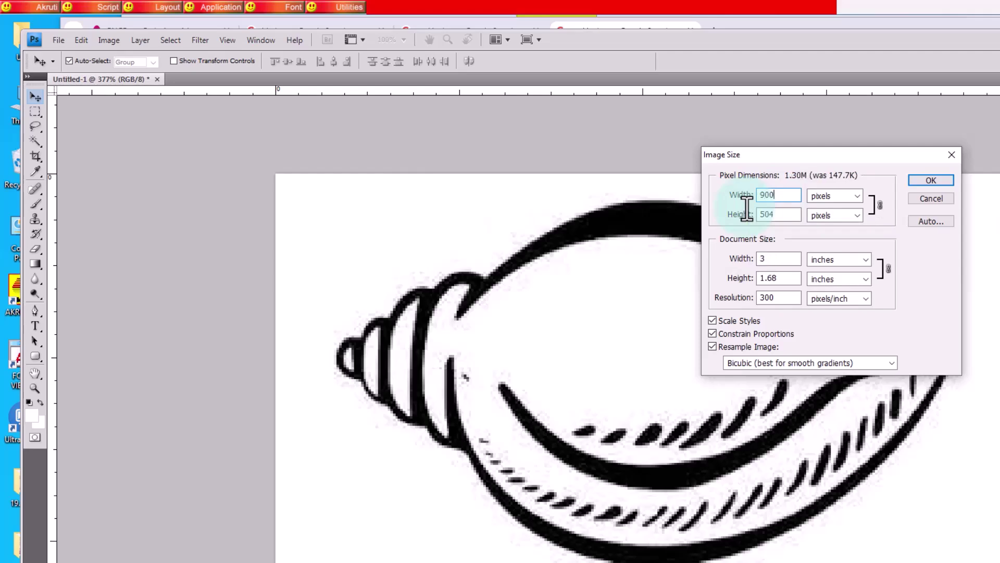
left_click(931, 179)
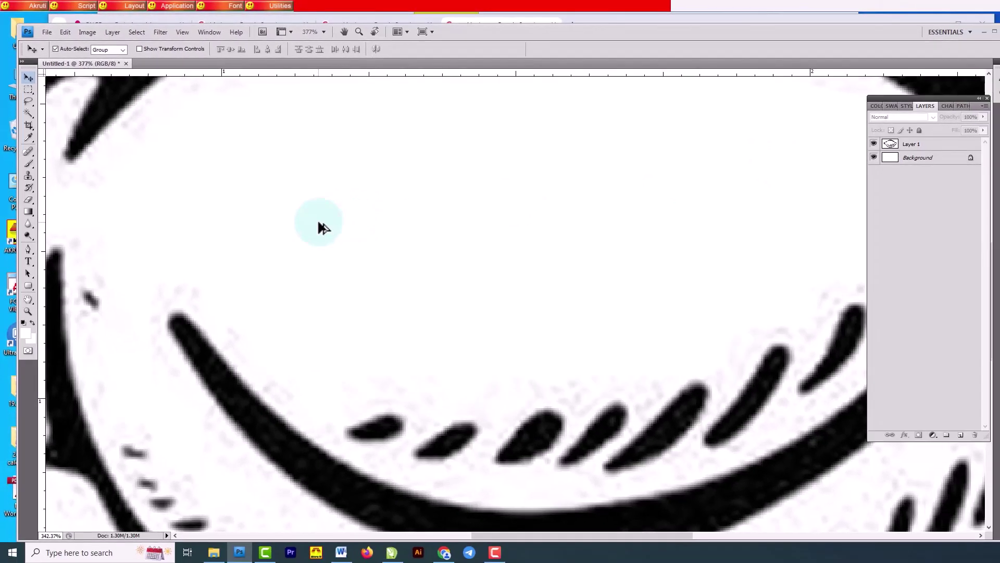
scroll(438, 259, "down", 3)
scroll(438, 259, "down", 1)
scroll(572, 264, "down", 1)
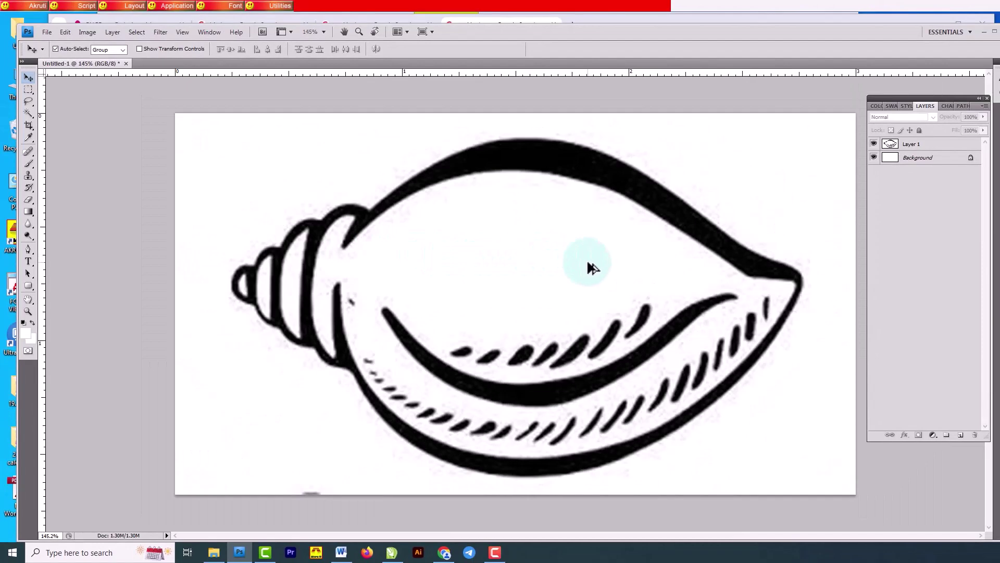
key("alt")
left_click(591, 268)
key("ctrl+l")
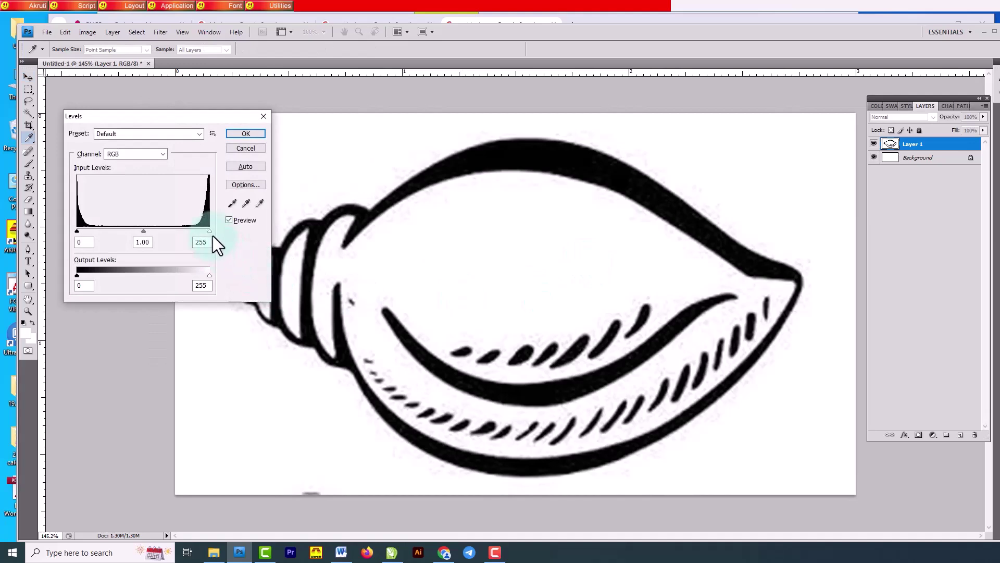
left_click_drag(209, 232, 208, 230)
left_click(255, 149)
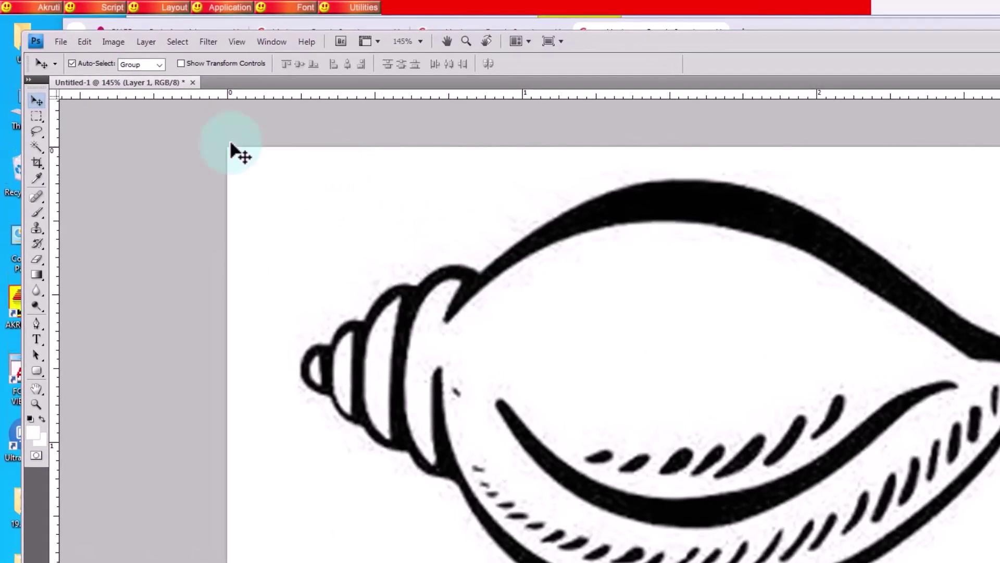
Flatten the image and convert it to Indexed Color.
left_click(119, 41)
mouse_move(122, 58)
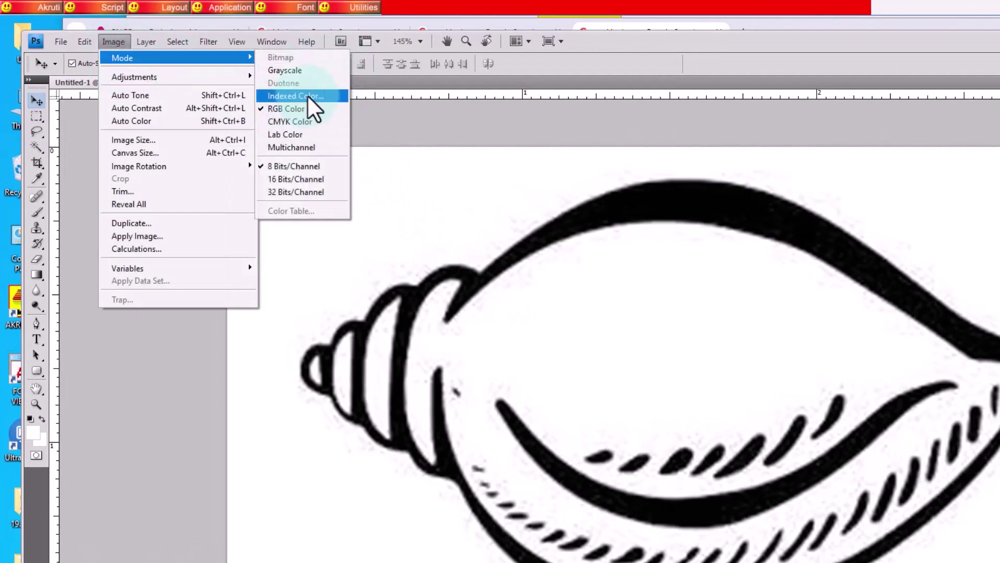
left_click(308, 95)
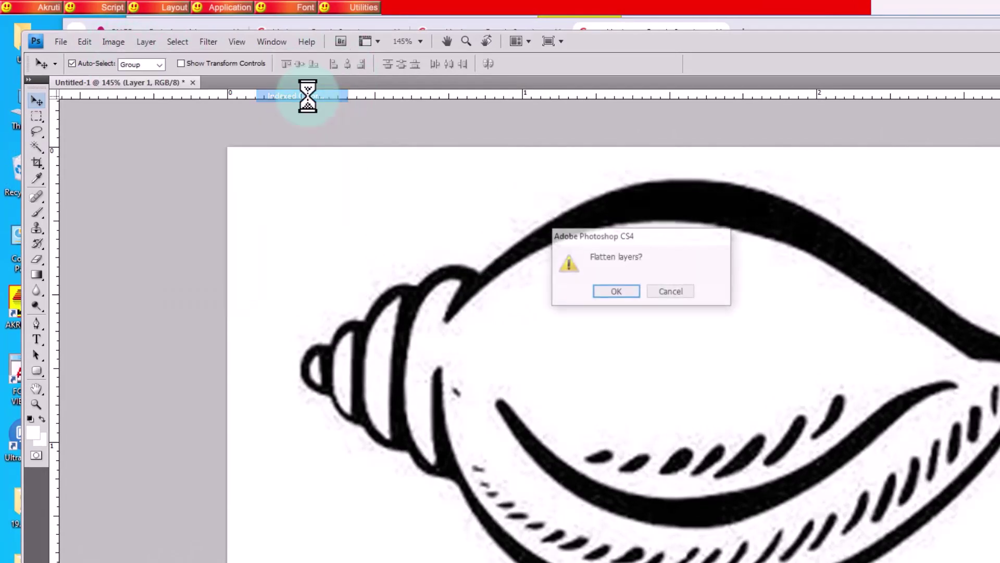
left_click(620, 289)
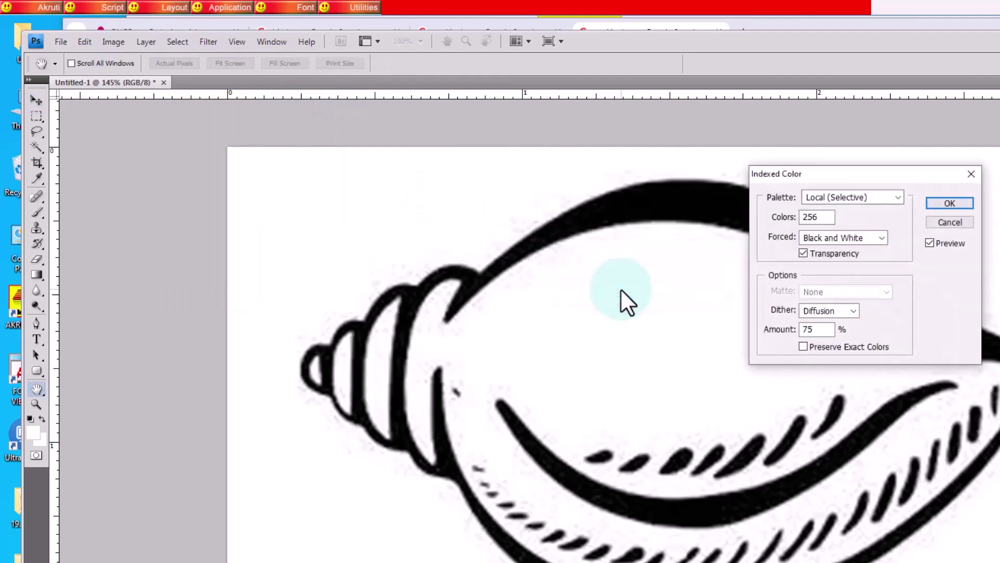
left_click(955, 206)
Cancel Levels and switch the image mode back to RGB Color.
key("ctrl+l")
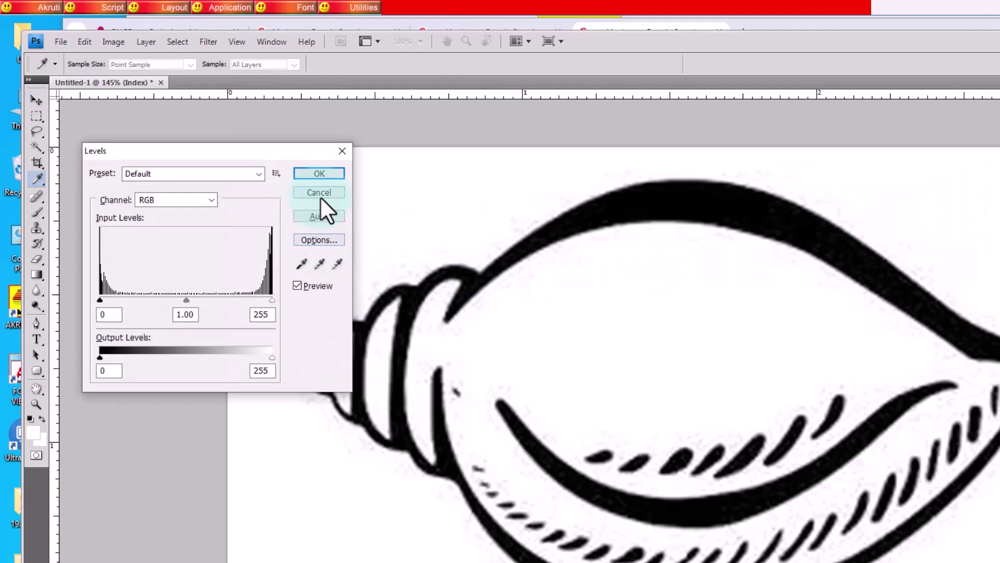
left_click(320, 193)
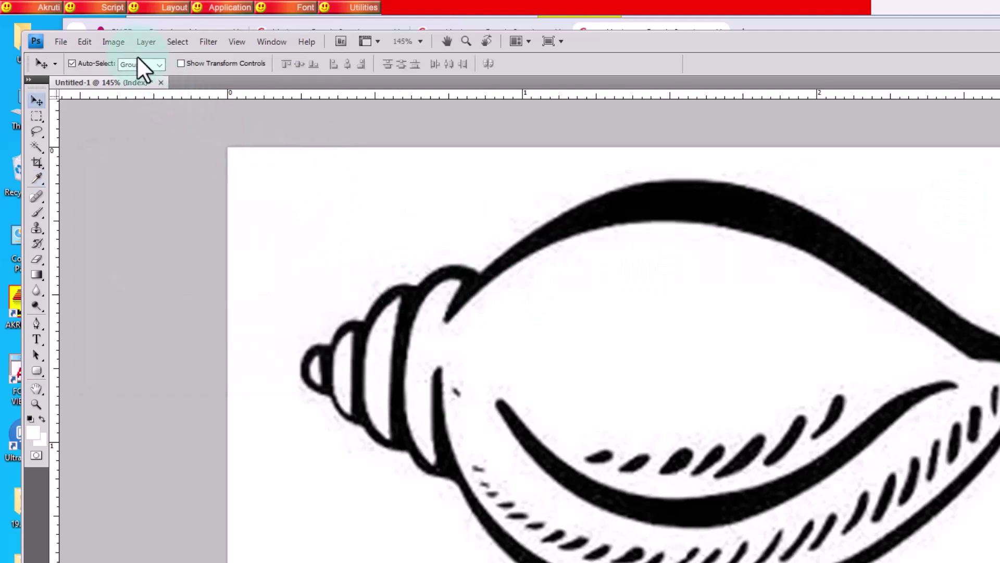
left_click(116, 42)
mouse_move(122, 57)
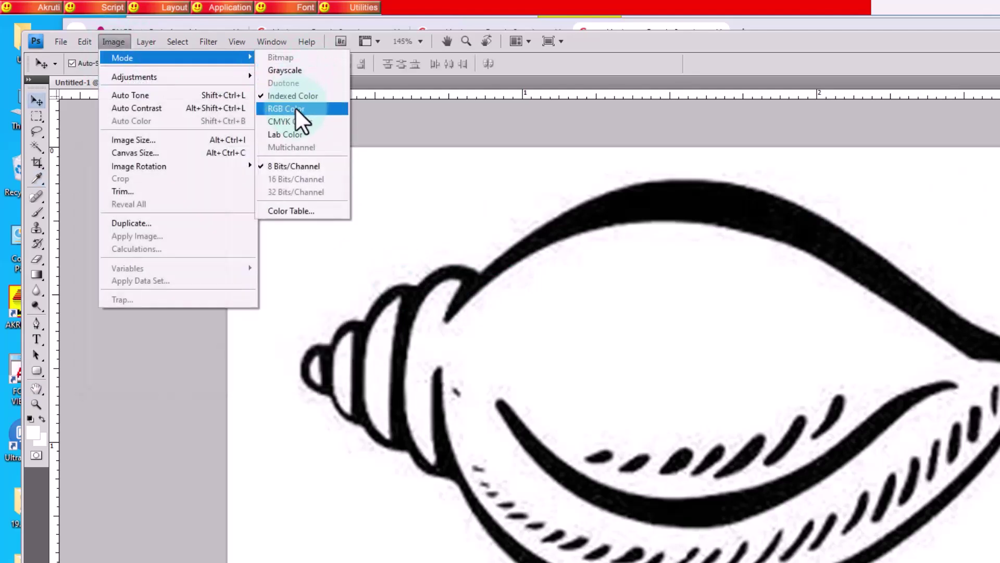
left_click(292, 108)
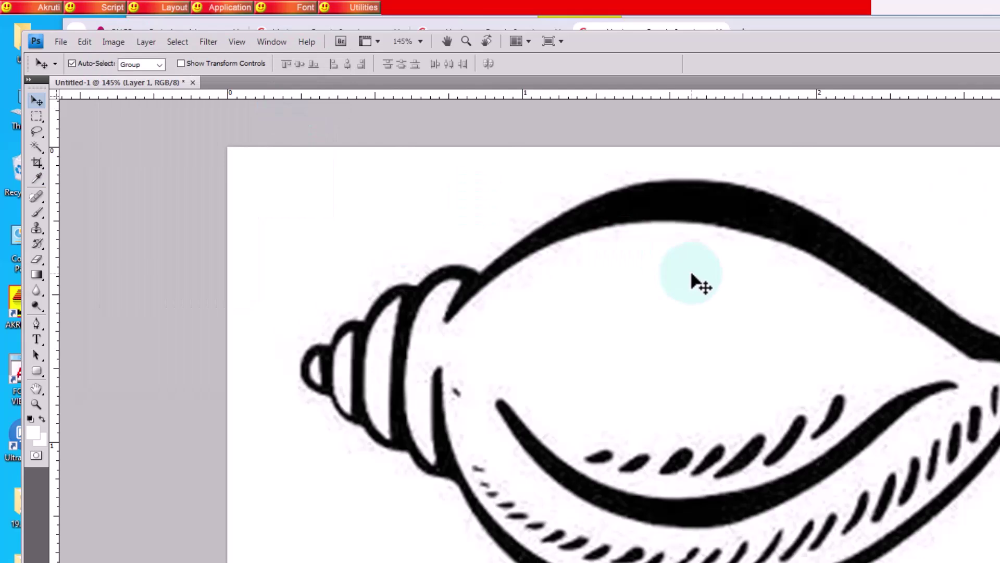
left_click(850, 297)
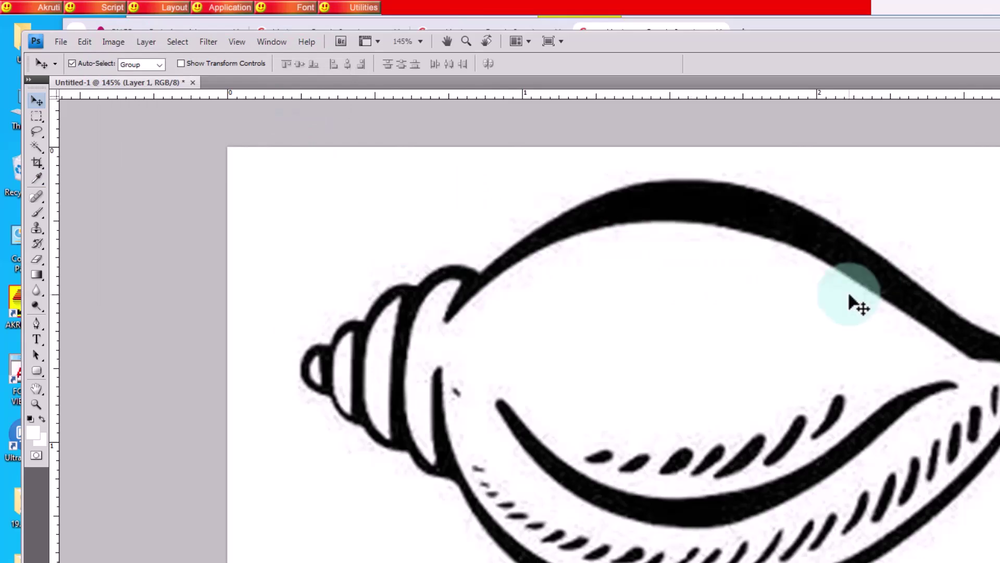
Apply Levels with inputs 92, 0.17 and 148 for a crisp black outline.
key("ctrl+l")
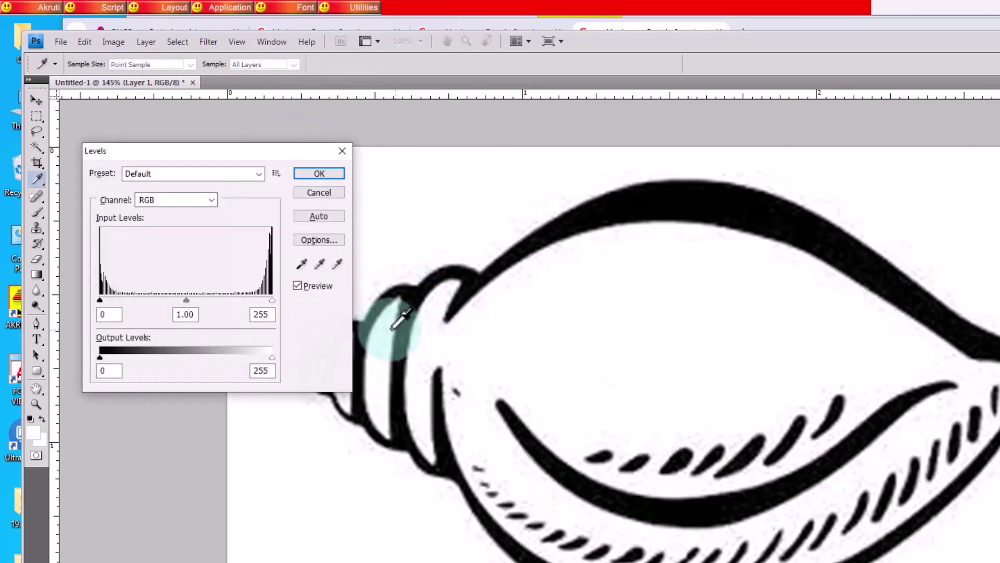
left_click_drag(272, 300, 183, 300)
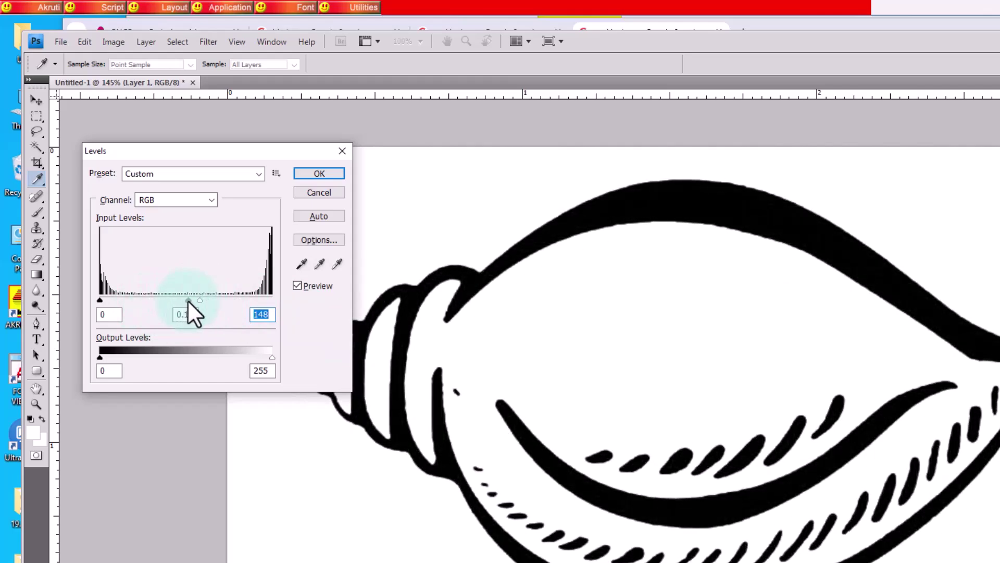
left_click(188, 301)
left_click_drag(100, 300, 160, 301)
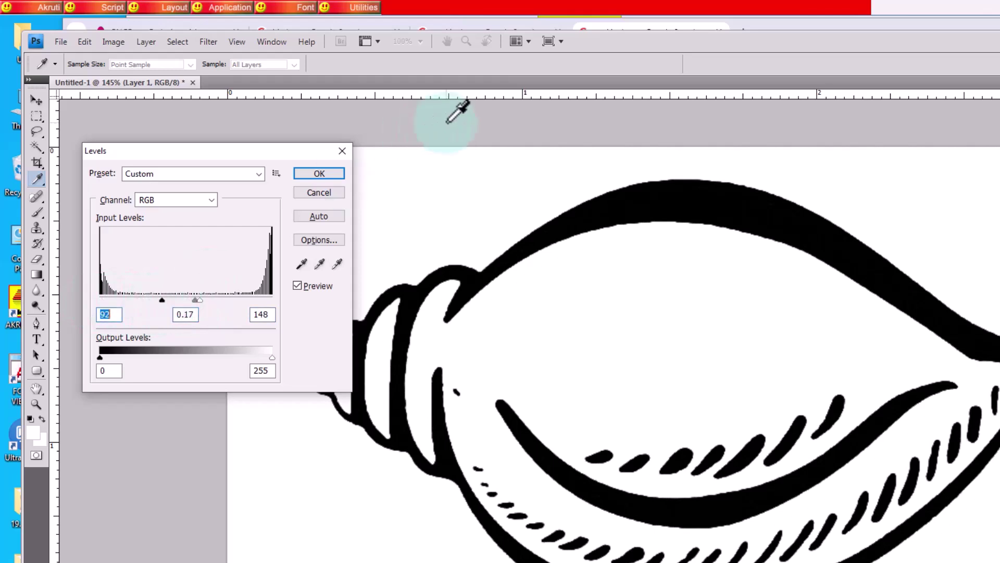
left_click(338, 176)
key("v")
scroll(655, 323, "down", 1)
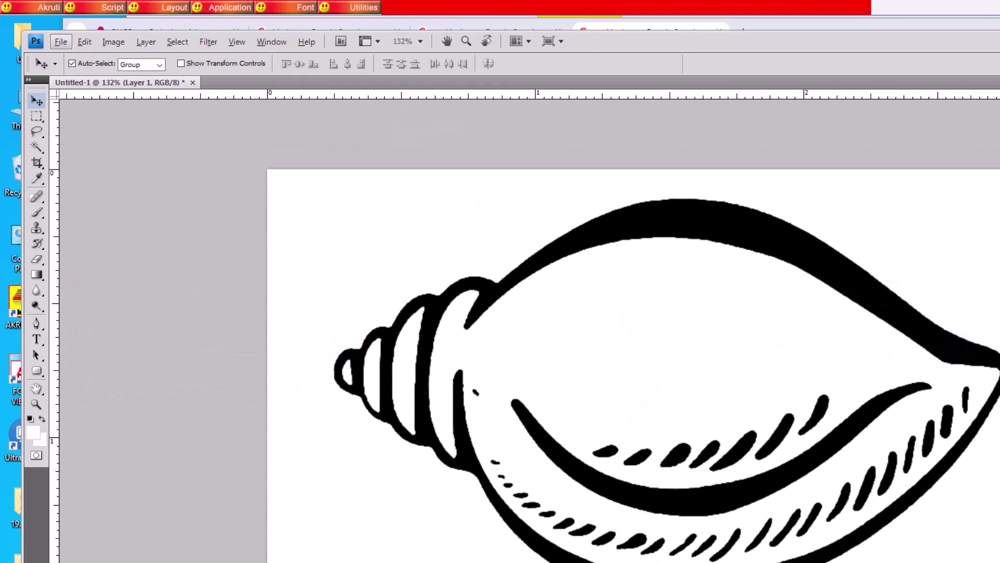
Crop the canvas twice to trim the white margins around the shell.
double_click(514, 293)
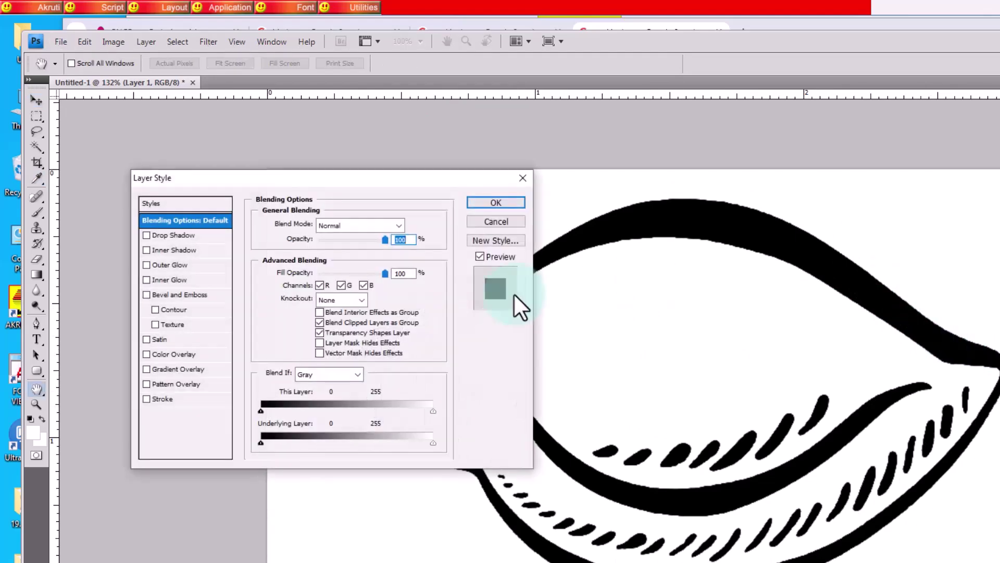
left_click(516, 220)
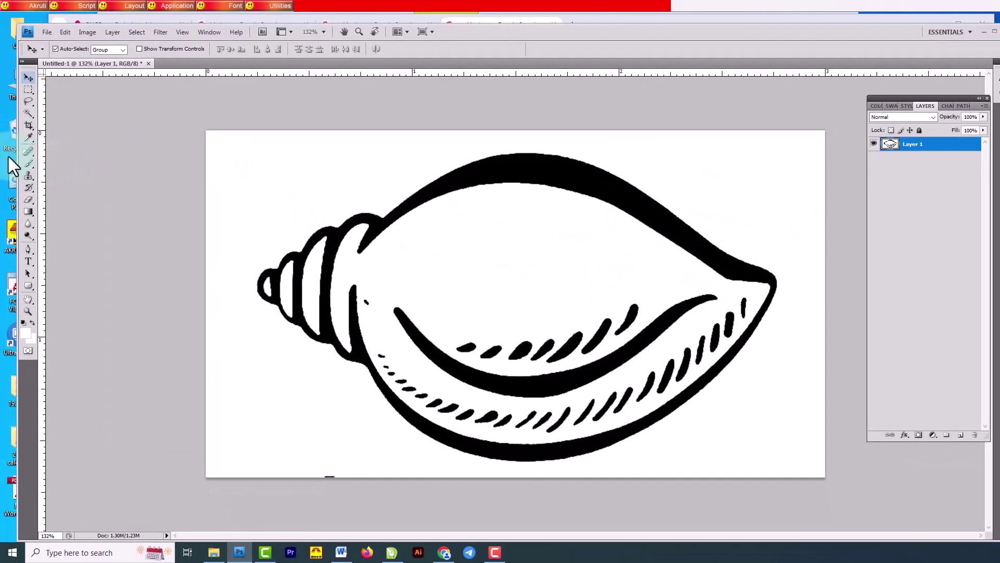
left_click(29, 125)
mouse_move(244, 130)
left_mouse_down()
mouse_move(811, 430)
mouse_move(790, 473)
left_mouse_up()
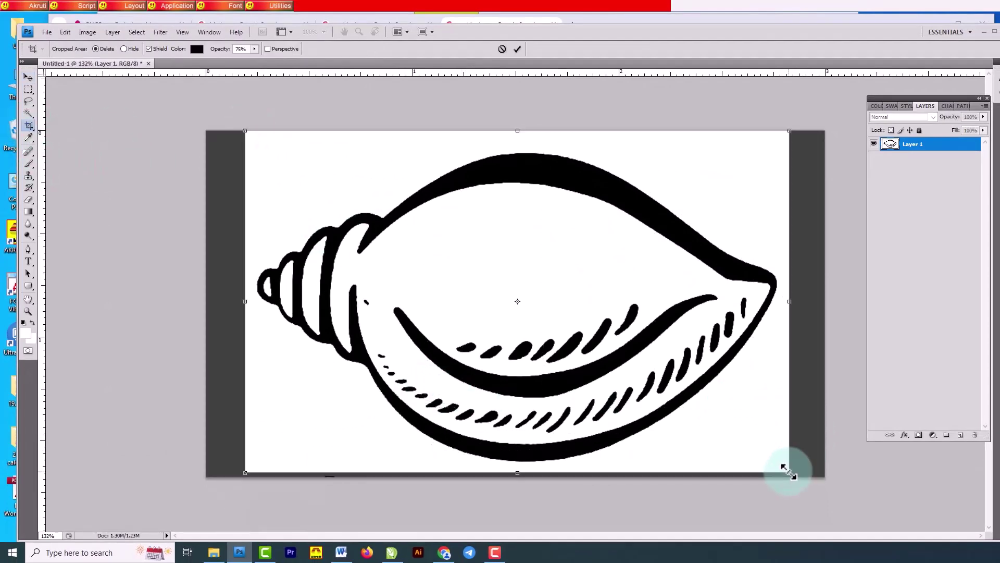
key("Return")
mouse_move(243, 142)
left_mouse_down()
mouse_move(817, 495)
mouse_move(802, 480)
left_mouse_up()
key("Return")
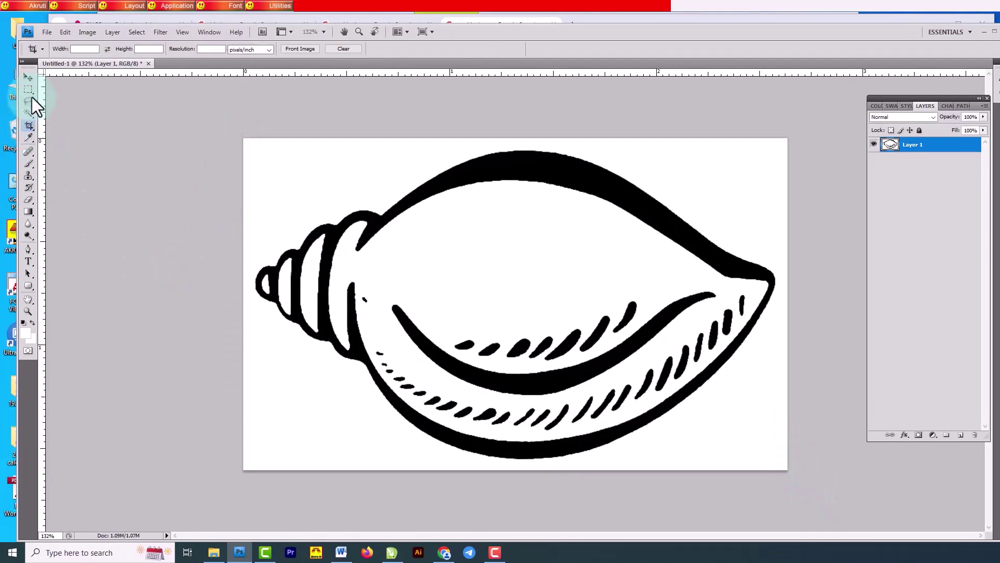
Reselect Layer 1 with the Move tool and bring up Select > Color Range.
left_click(29, 77)
left_click(128, 149)
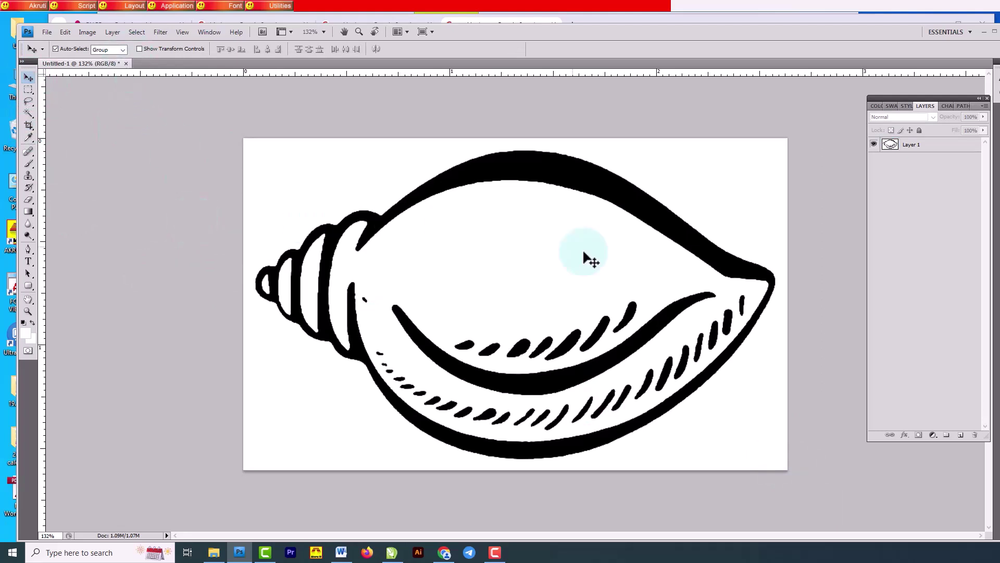
left_click(575, 270)
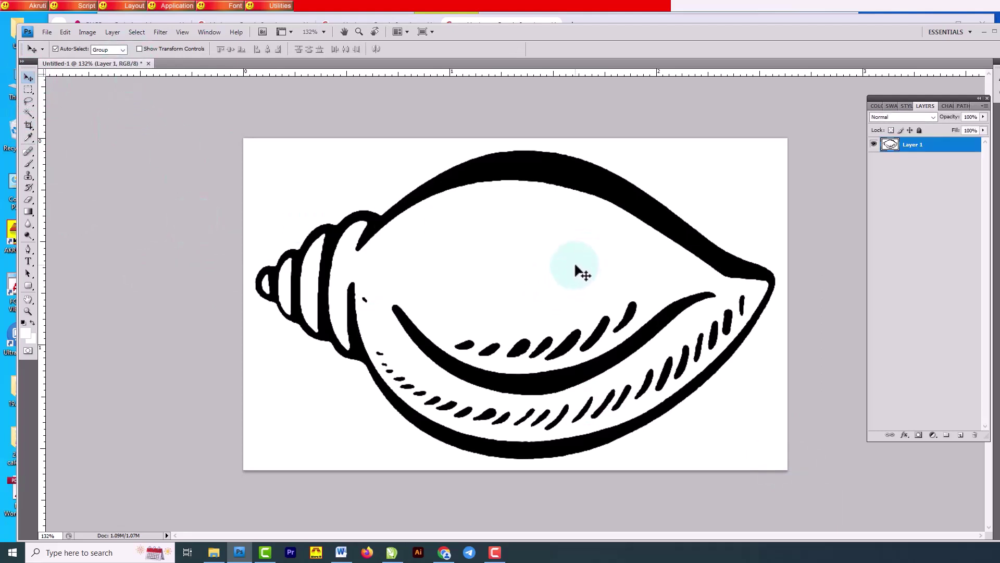
left_click(142, 36)
left_click(162, 123)
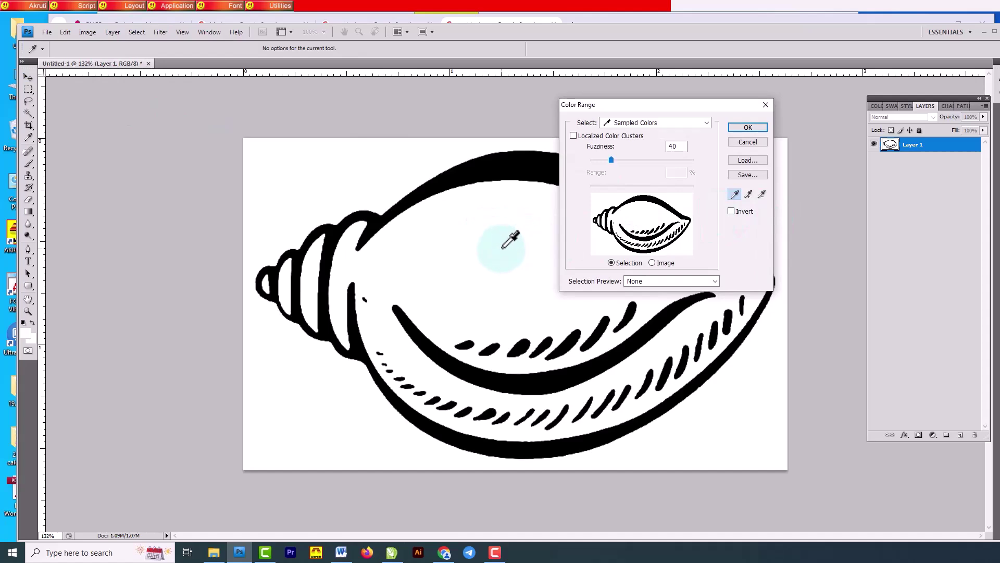
Select the white via Color Range, delete it and deselect, leaving the outline transparent.
left_click(756, 128)
key("Delete")
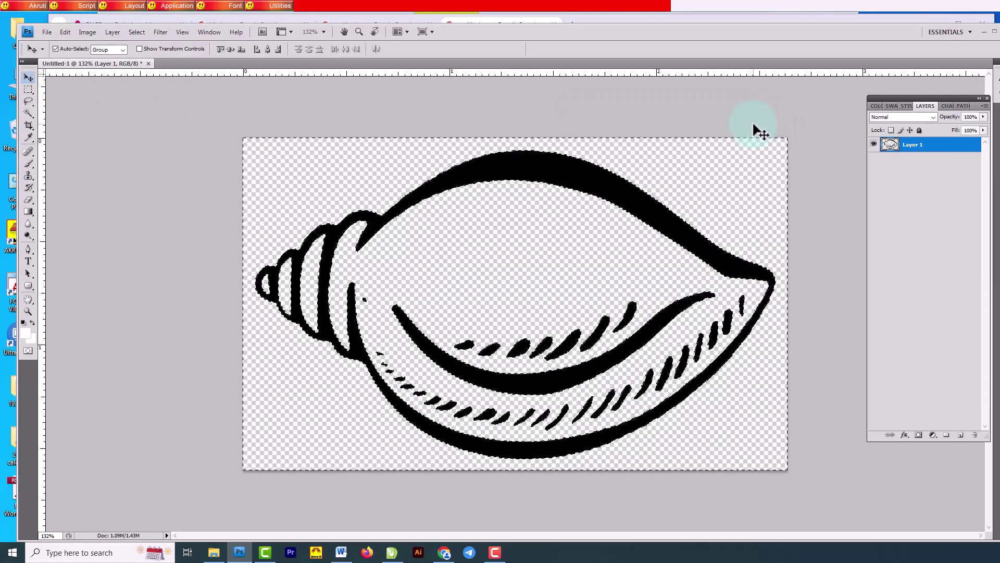
key("ctrl+d")
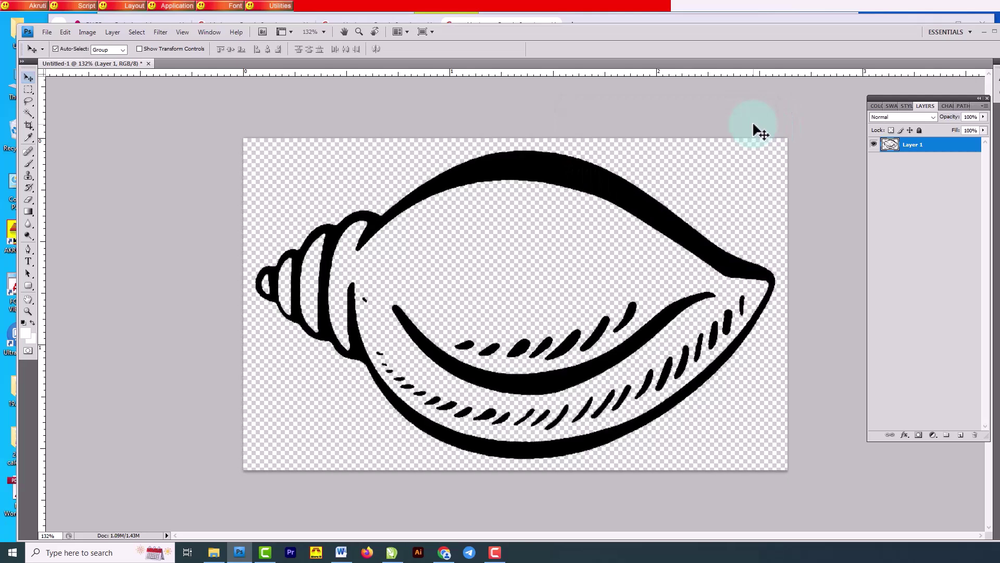
left_click(350, 180)
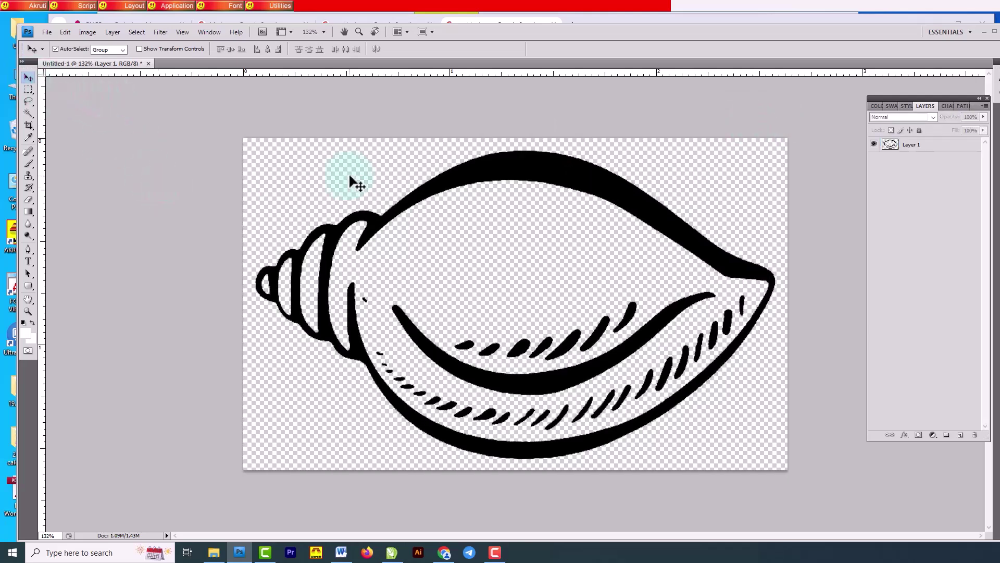
Create a new 'Election 2024' folder on the Desktop from the Save As dialog.
left_click(46, 32)
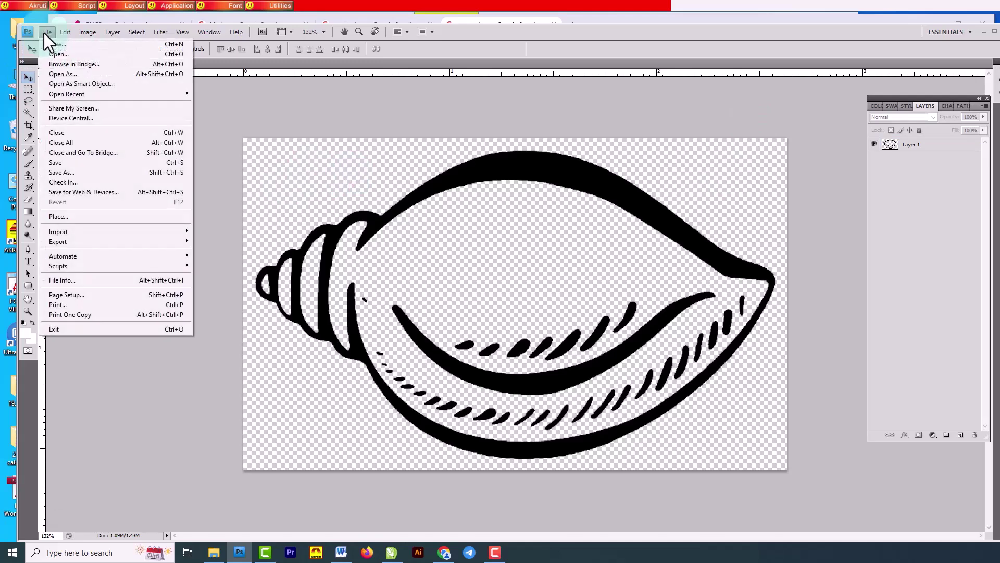
left_click(79, 171)
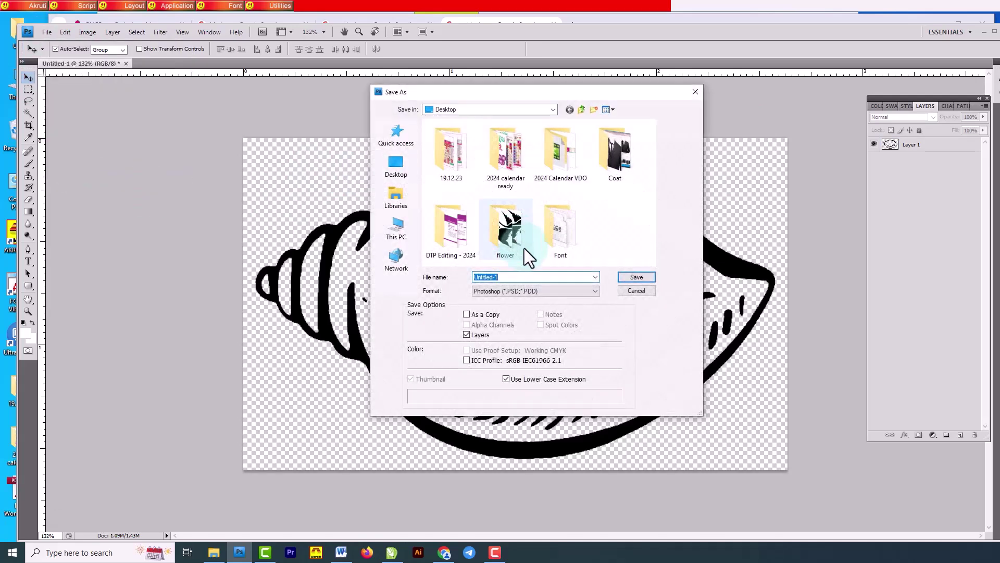
left_click(399, 173)
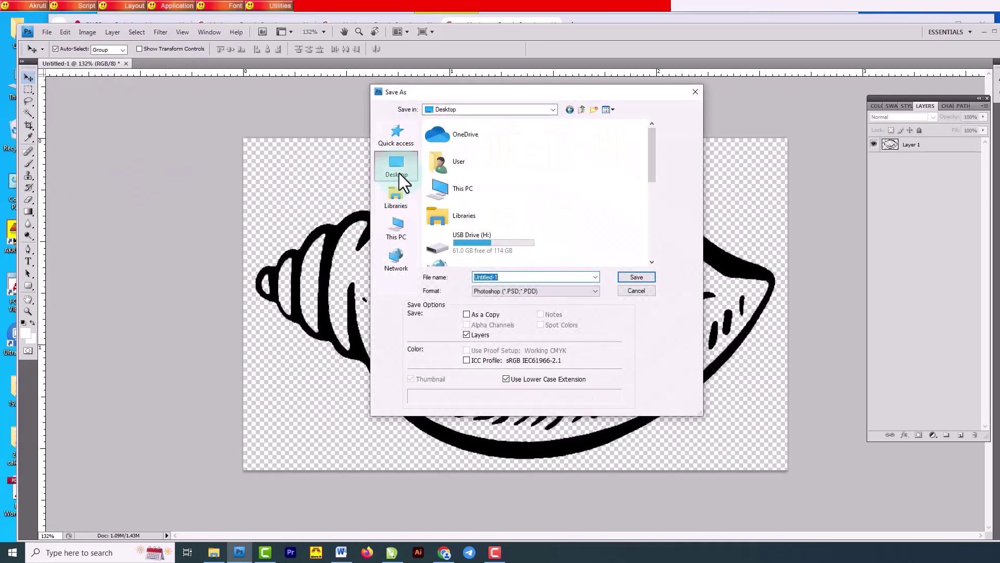
scroll(577, 212, "down", 3)
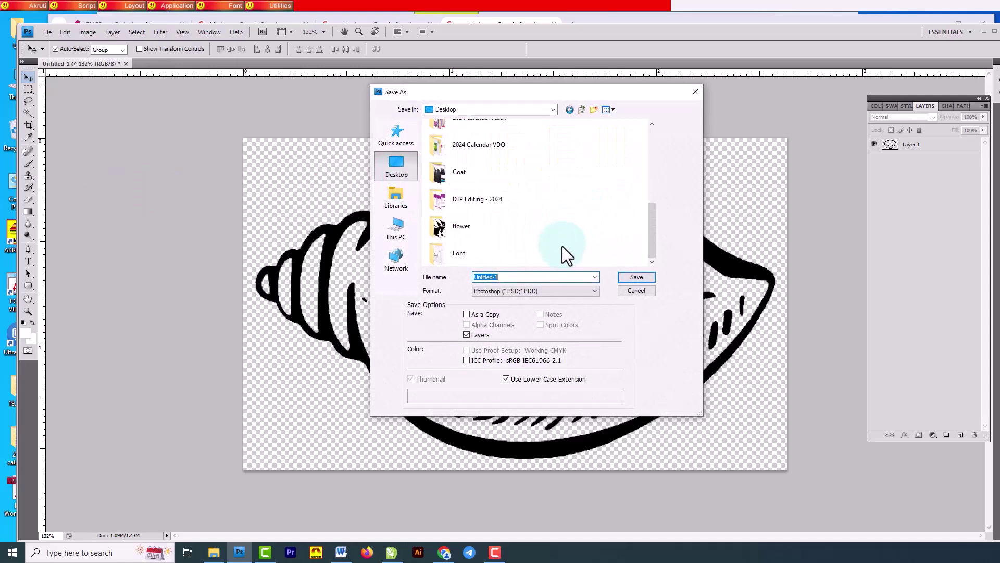
right_click(595, 235)
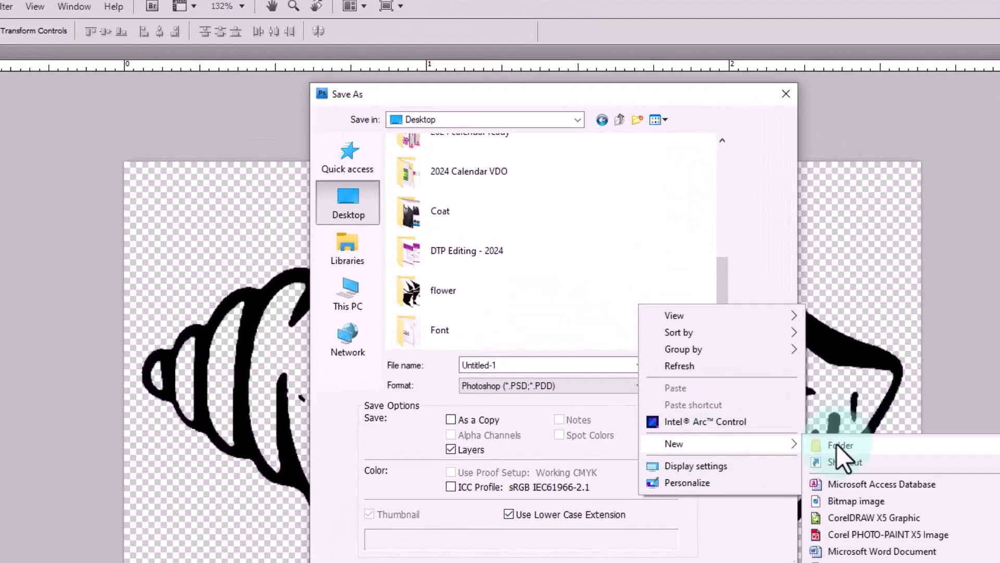
left_click(632, 242)
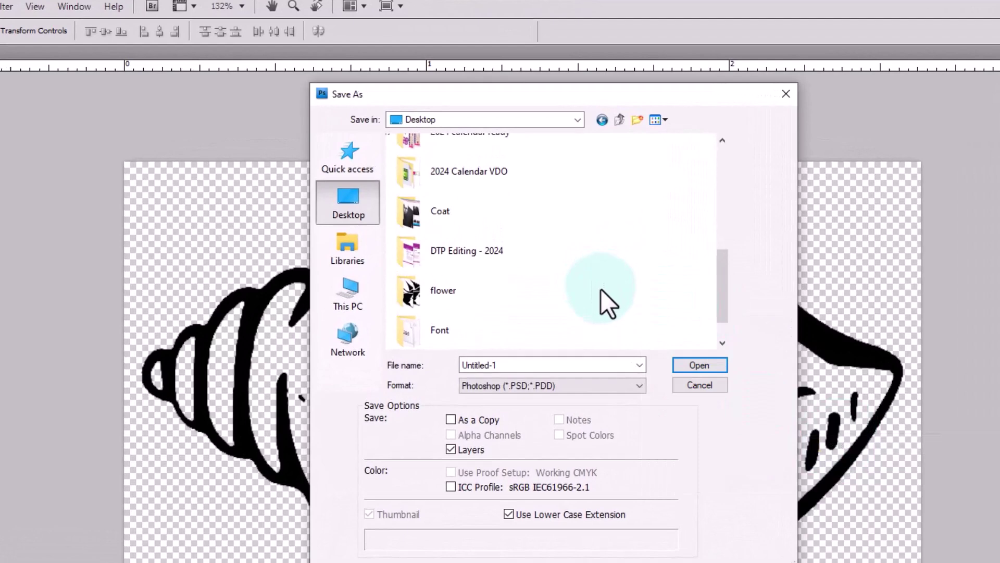
type("Election 2024")
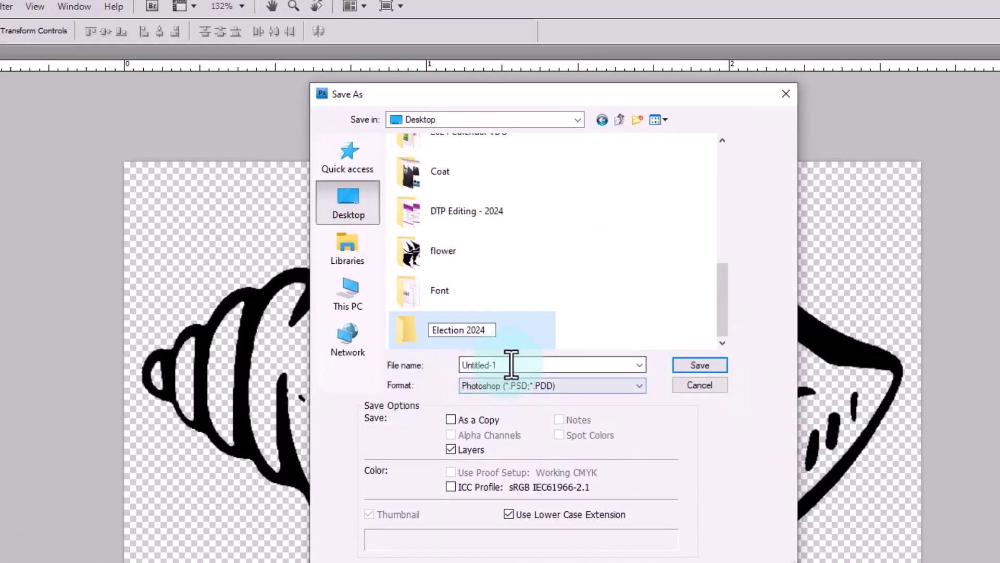
left_click(539, 366)
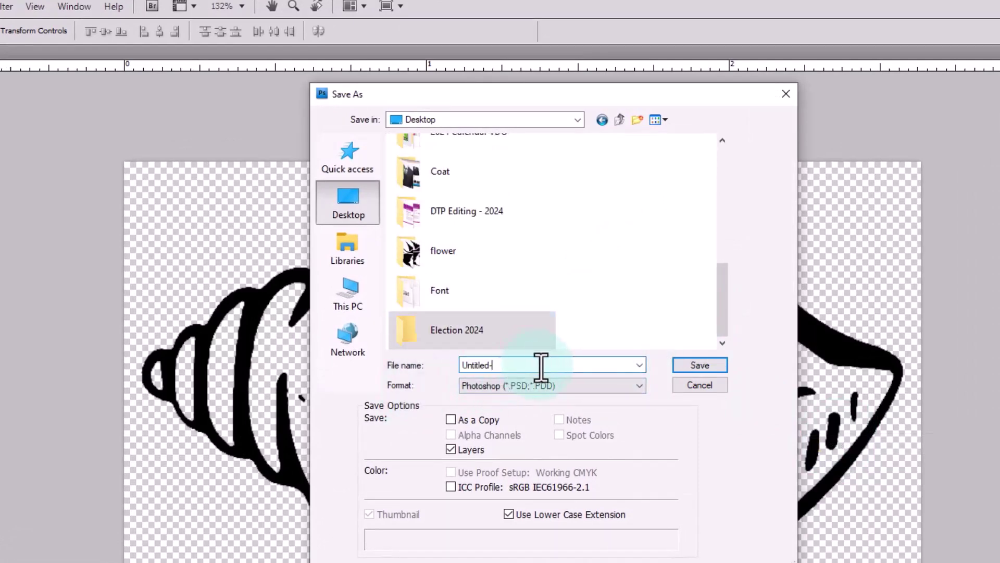
Save the image to the Desktop as 'Sankha logo' in PNG format.
type("Sankha logo")
left_click(511, 386)
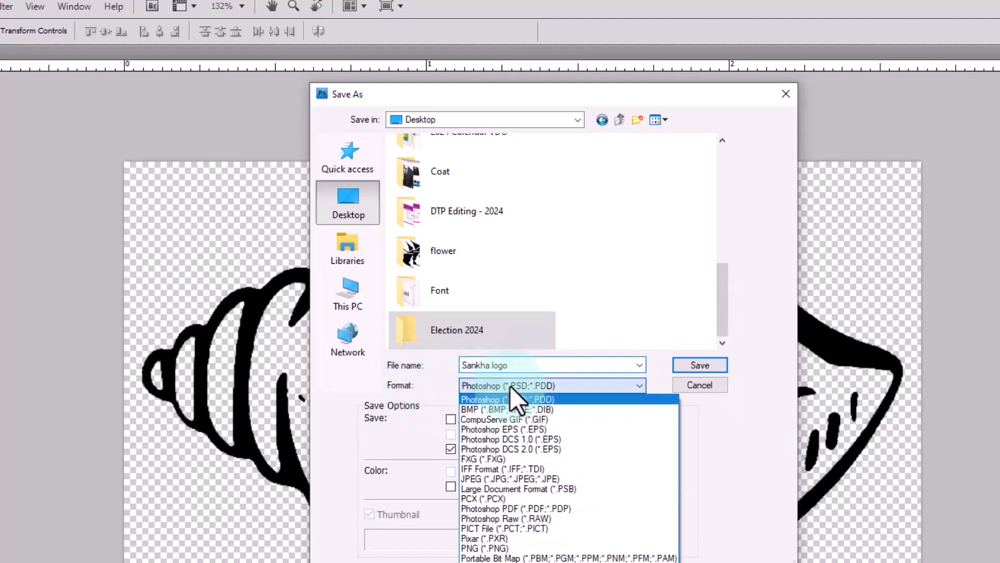
left_click(492, 549)
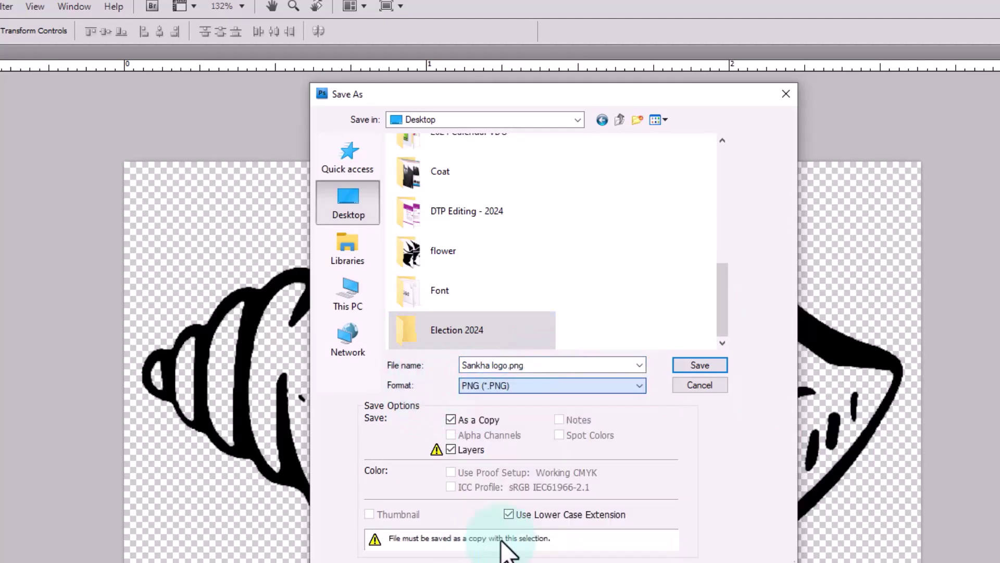
left_click(710, 365)
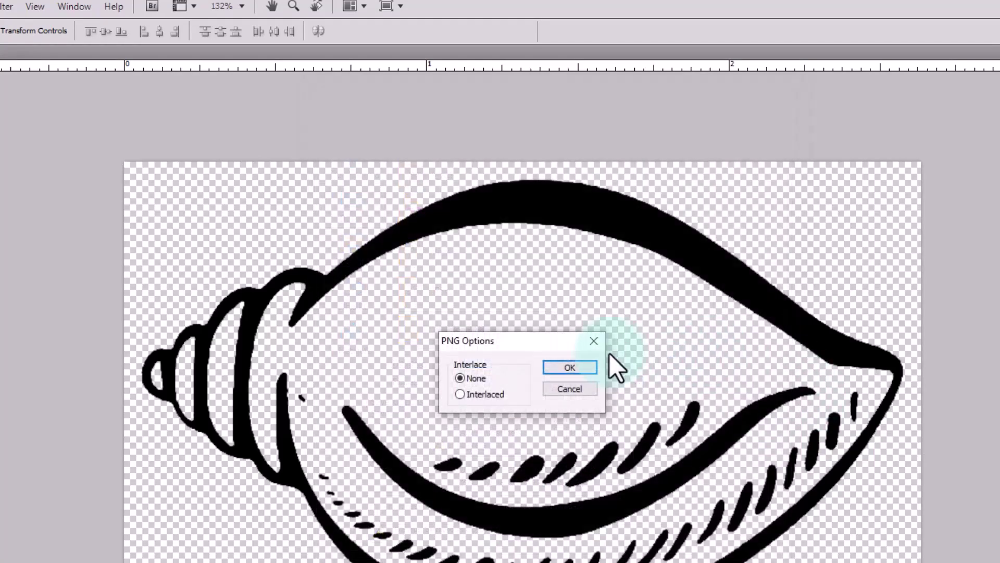
left_click(570, 367)
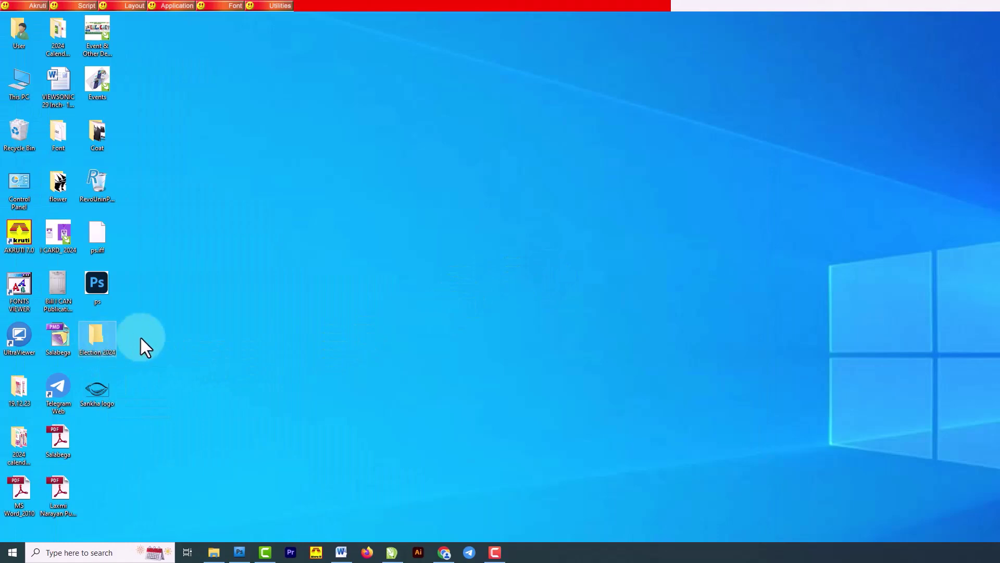
Move Sankha logo.png into the Election 2024 folder, open it and copy the file.
left_click_drag(100, 388, 102, 336)
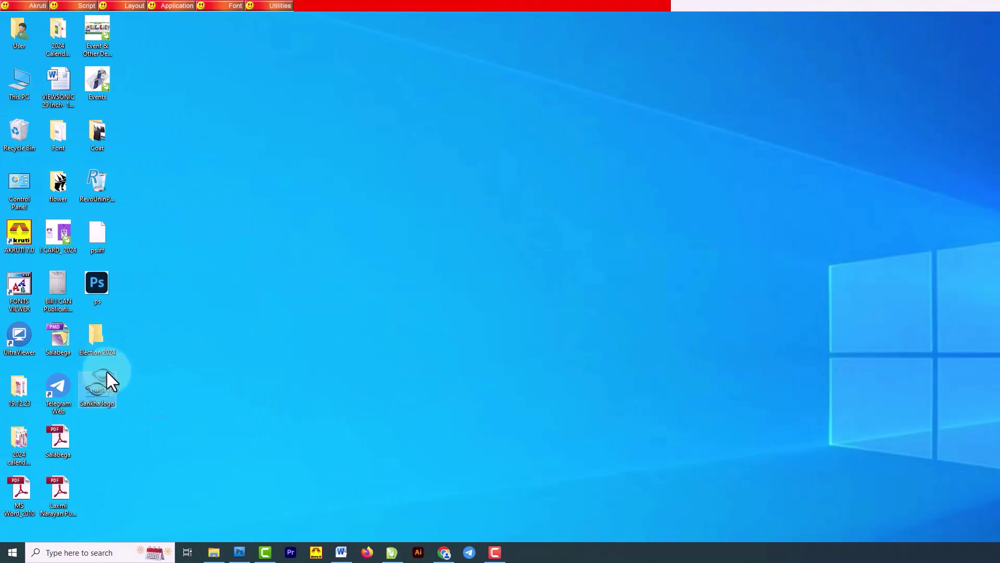
double_click(101, 336)
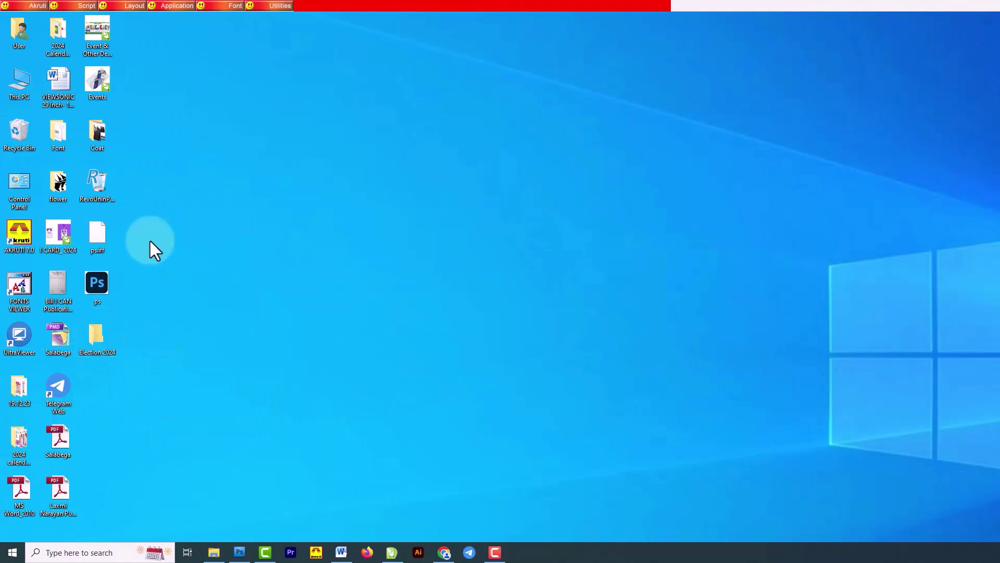
left_click(327, 147)
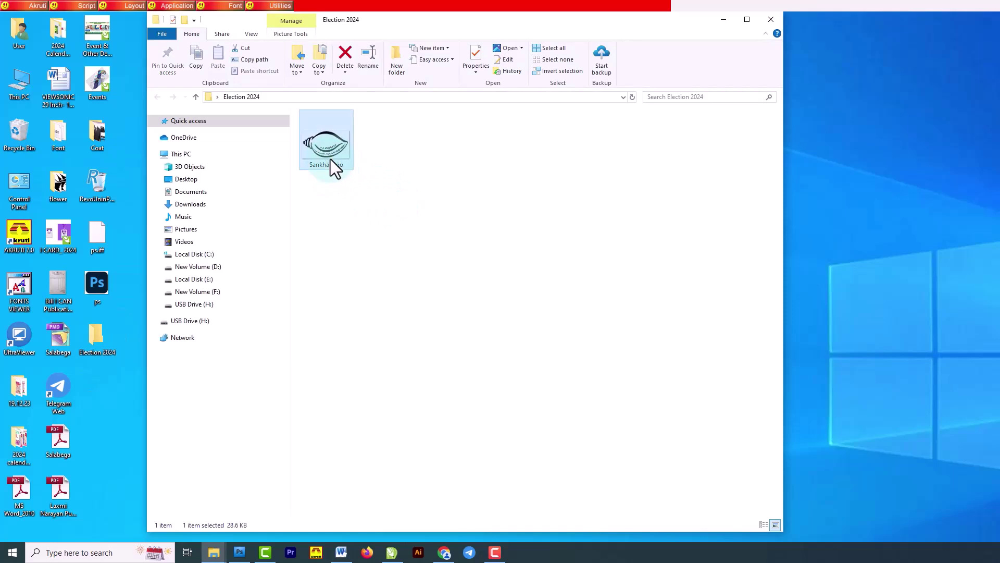
key("ctrl+c")
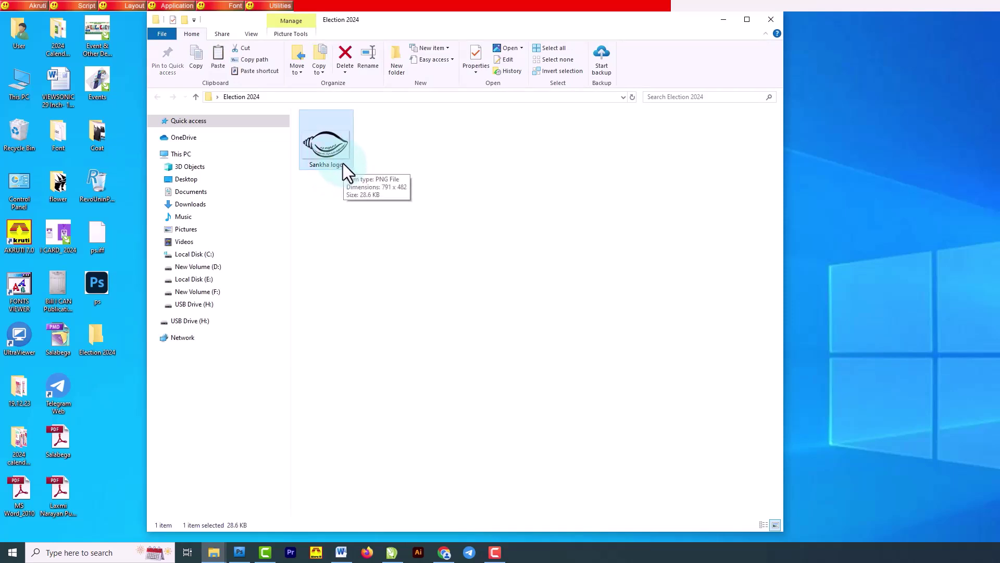
In CorelDRAW, paste the shell logo onto a new A4 page and enlarge it to 276.5%.
left_click(392, 552)
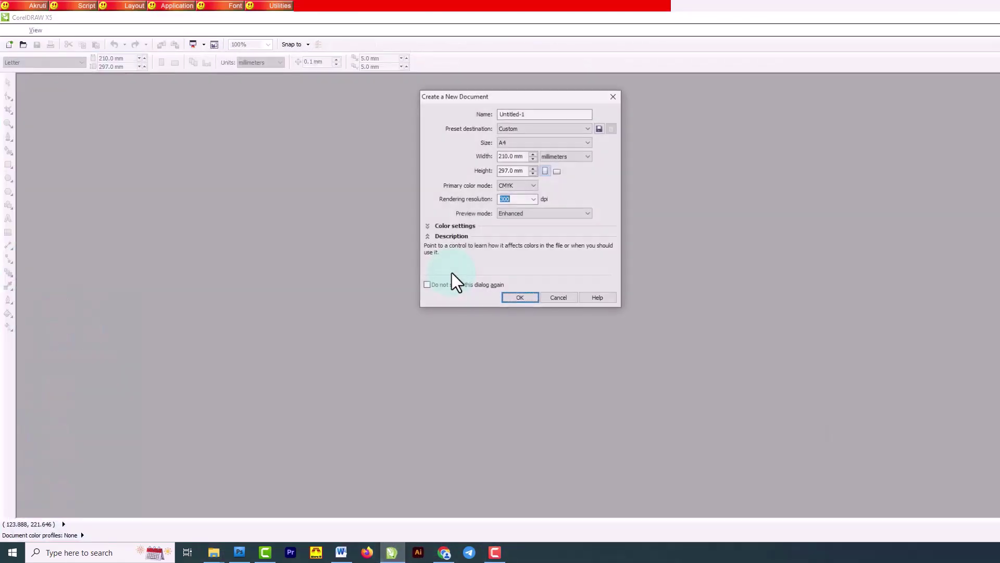
key("Return")
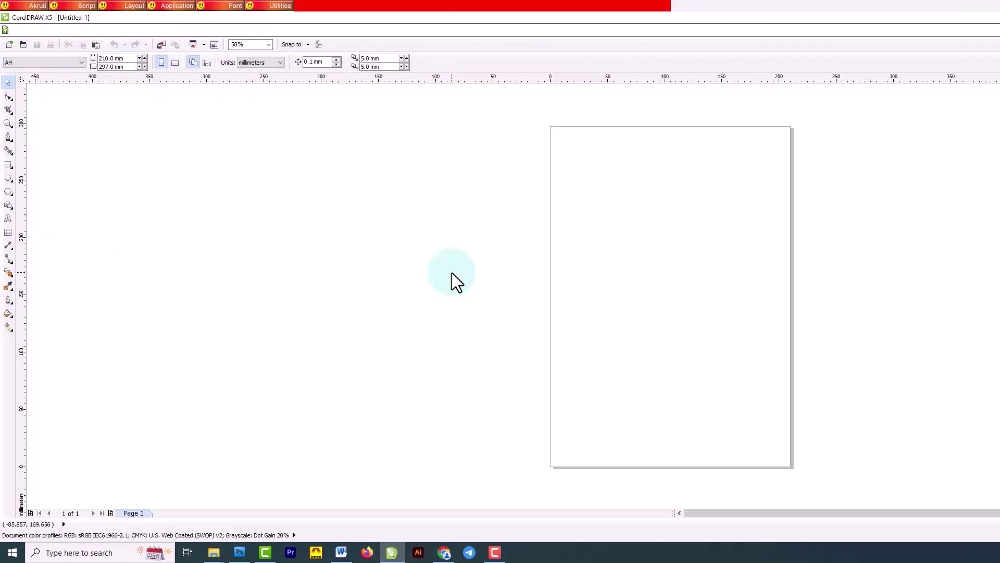
key("ctrl+v")
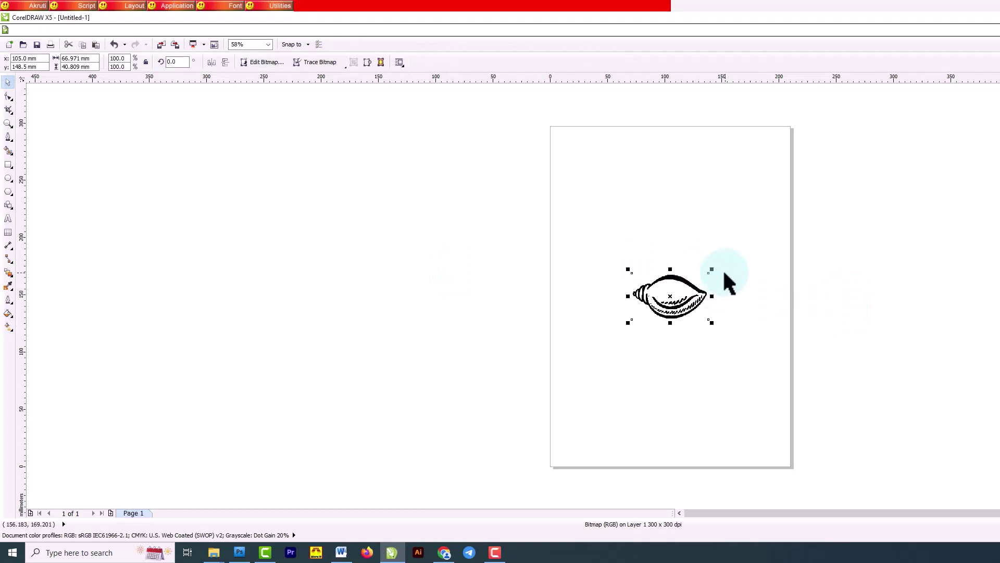
left_click_drag(709, 271, 777, 228)
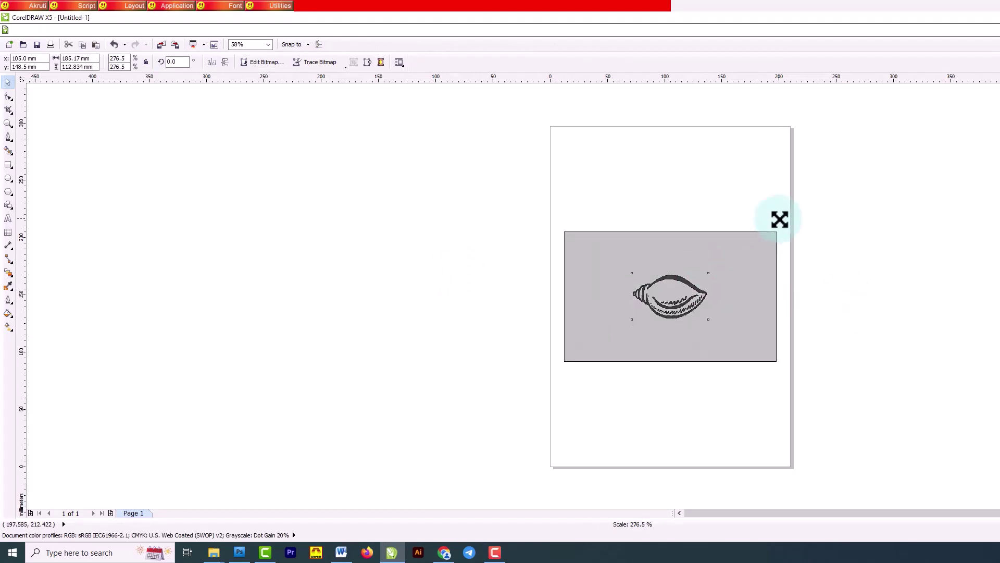
Add a green 210 × 297 mm page-sized rectangle behind the conch to test transparency.
double_click(7, 166)
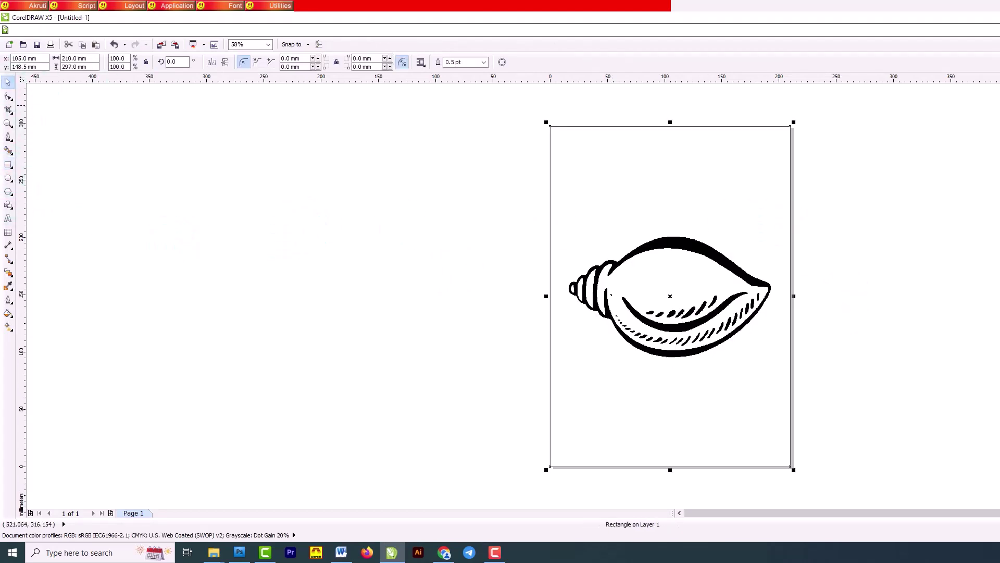
left_click(998, 157)
left_click(997, 198)
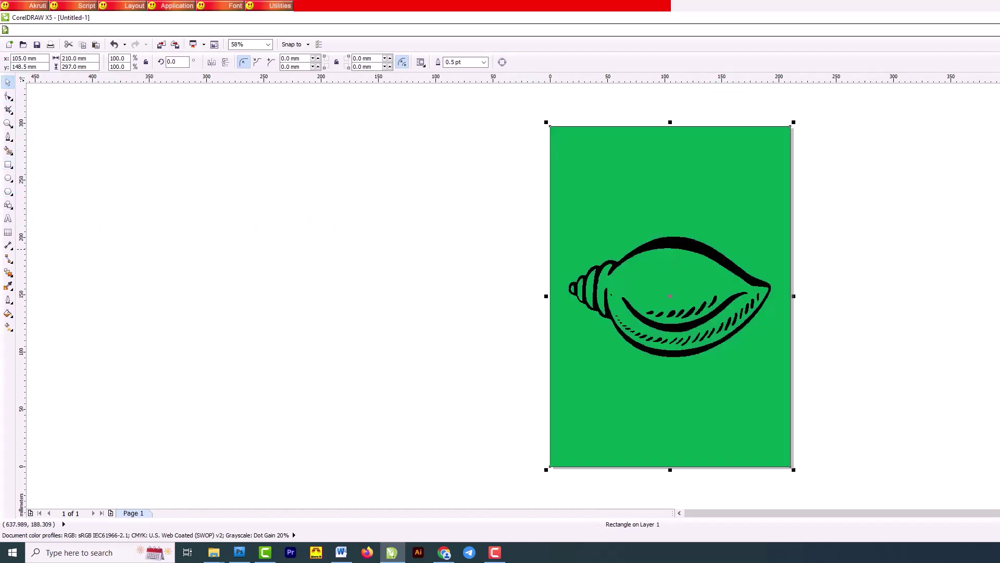
left_click(944, 266)
left_click(674, 206)
left_click(692, 257)
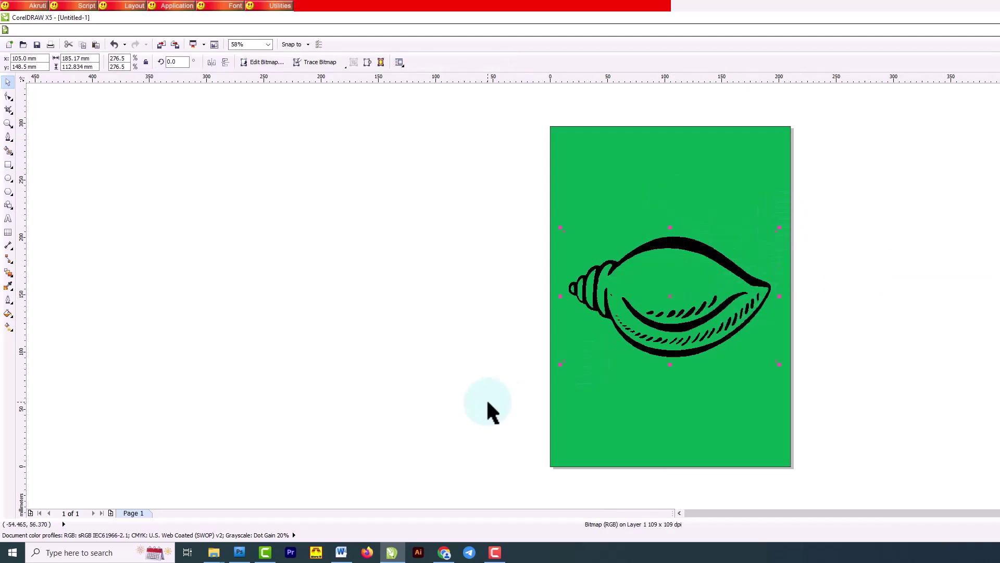
Give Layer 1 a dark blue Color Overlay layer style, replacing the conch's black.
left_click(240, 554)
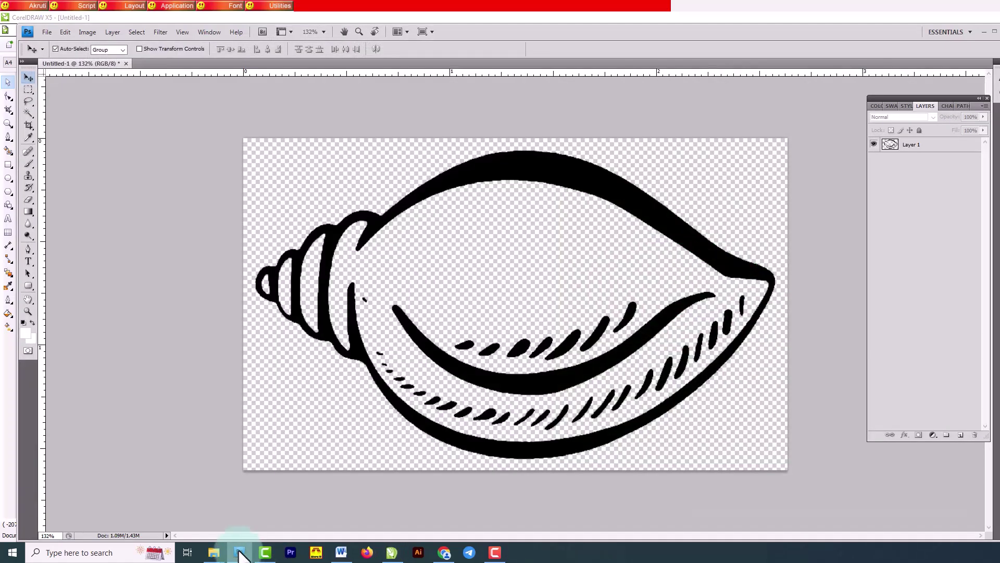
left_click(547, 180)
left_click_drag(943, 156, 948, 147)
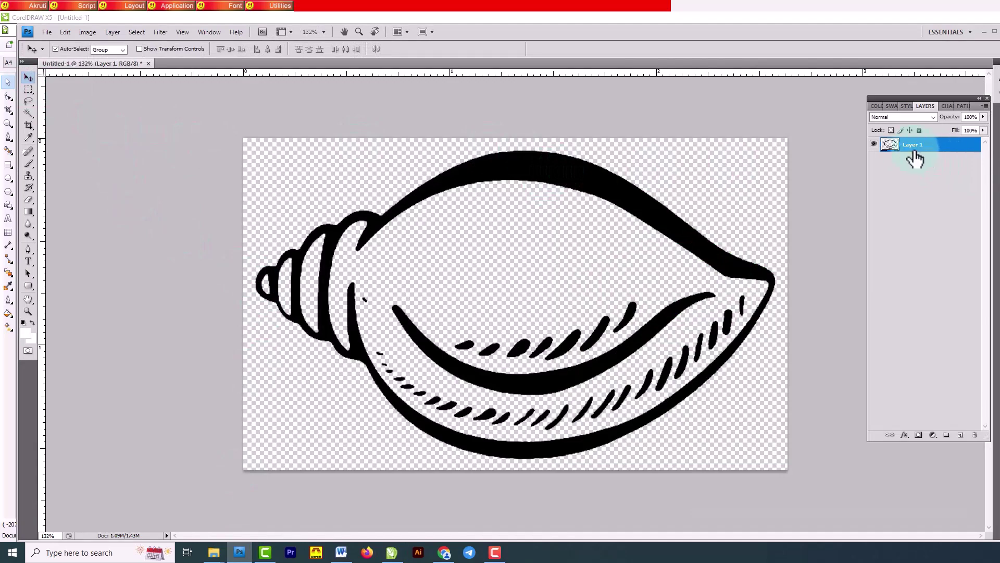
double_click(950, 152)
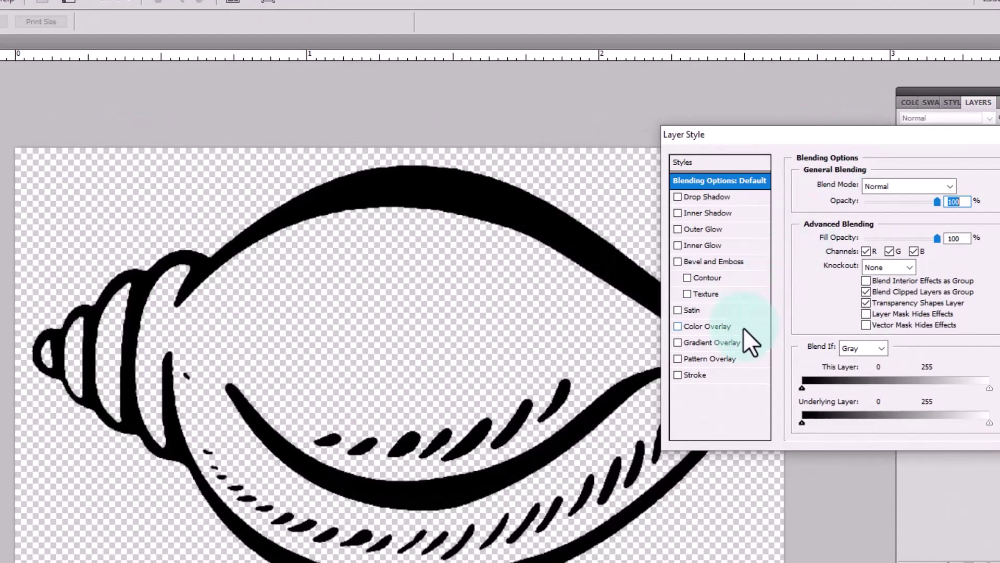
left_click(743, 327)
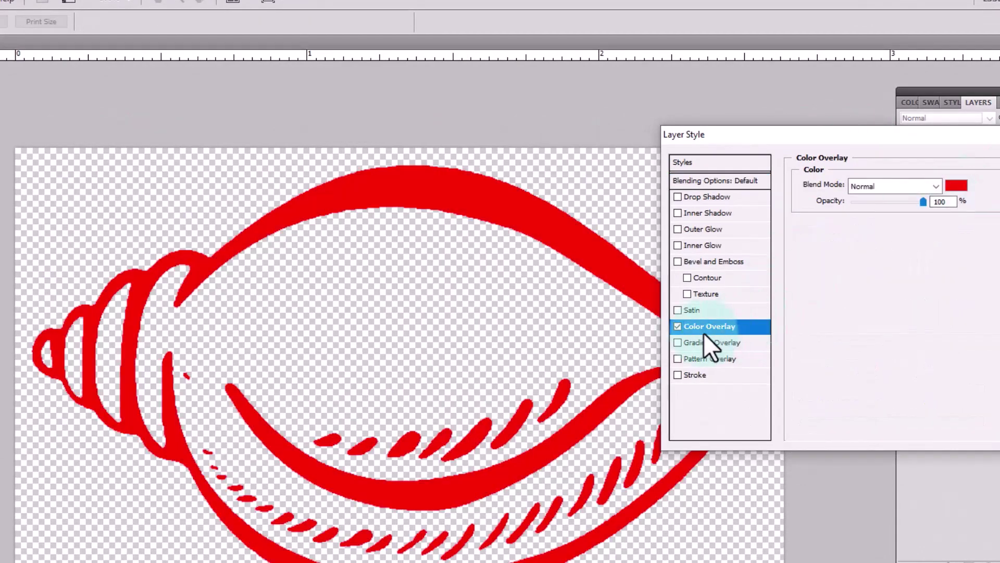
left_click(957, 186)
mouse_move(831, 269)
left_mouse_down()
mouse_move(480, 324)
mouse_move(413, 284)
mouse_move(513, 275)
mouse_move(503, 332)
left_mouse_up()
left_click(574, 325)
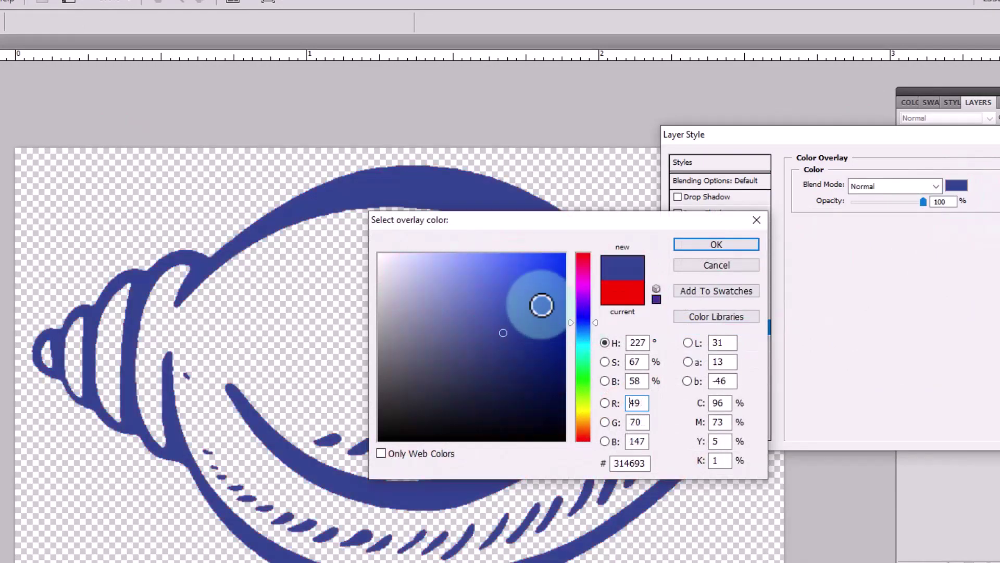
left_click(538, 318)
left_click(745, 249)
key("Return")
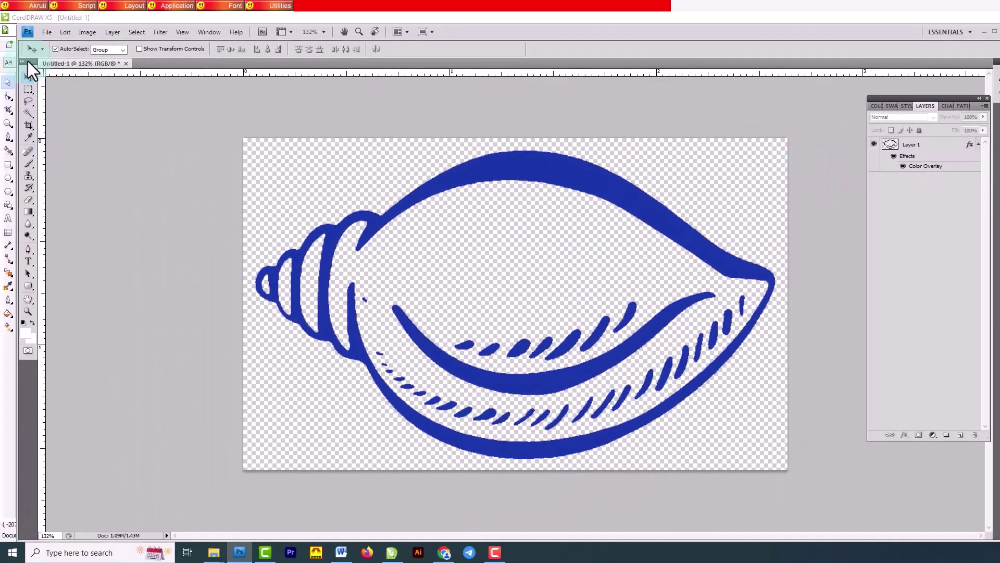
left_click(47, 32)
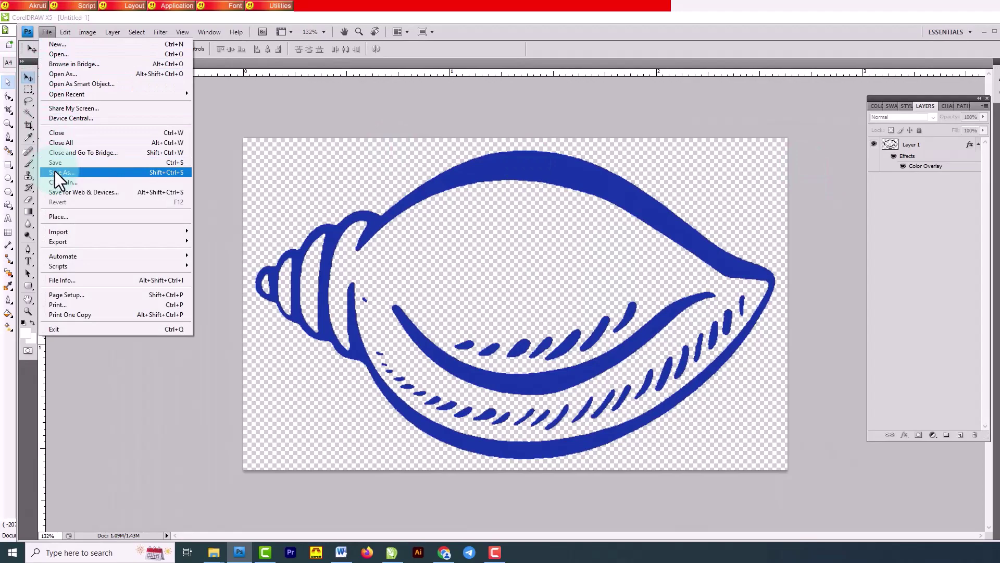
left_click(155, 171)
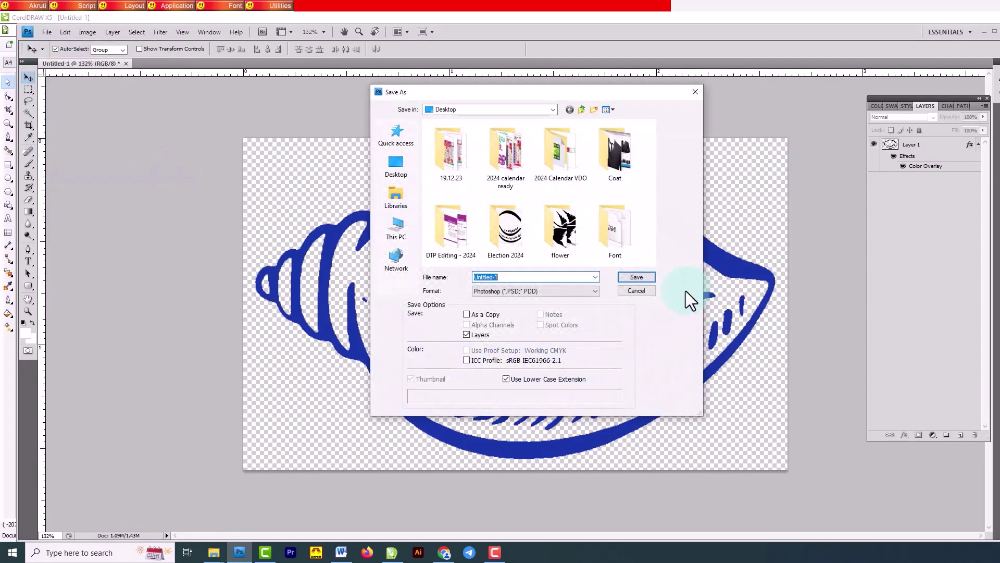
left_click(523, 291)
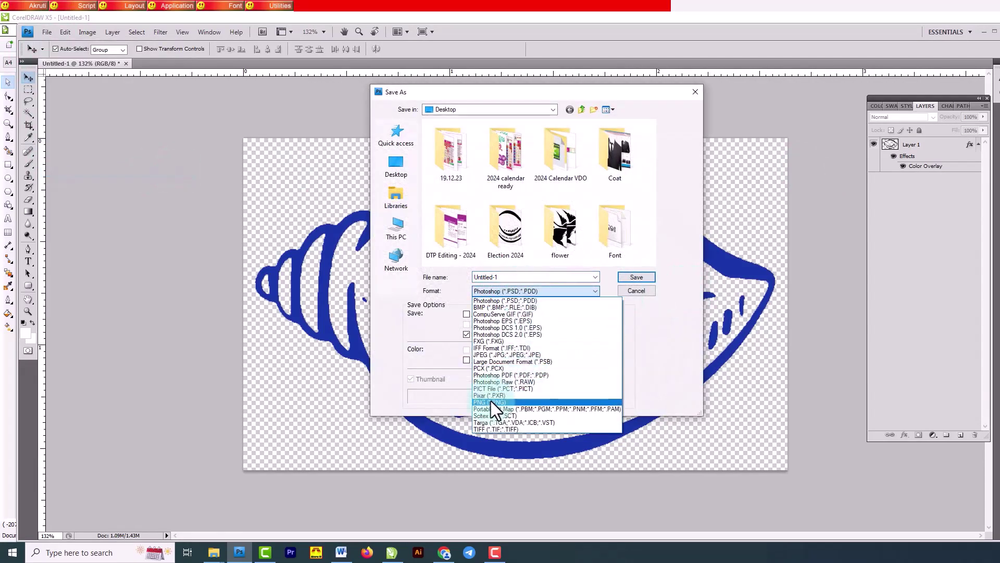
left_click(489, 401)
double_click(518, 277)
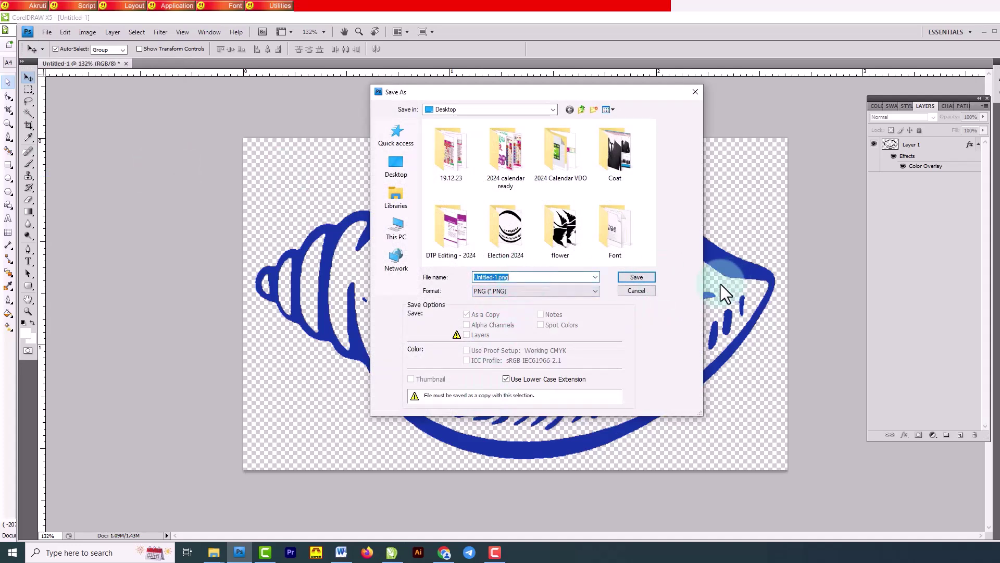
left_click(639, 291)
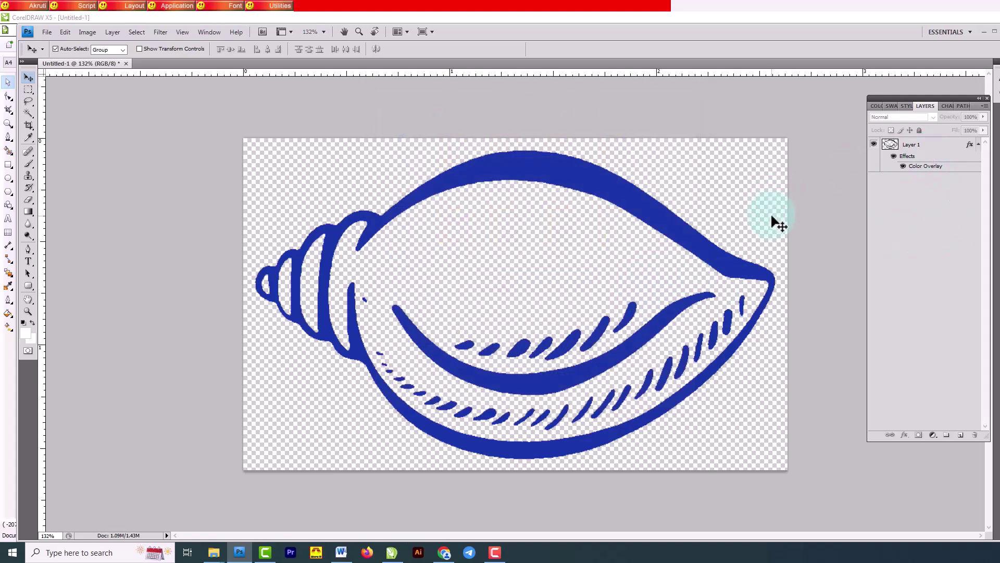
Undo the blue overlay and fill the conch's pixels with solid red cd0909, then deselect.
key("ctrl+z")
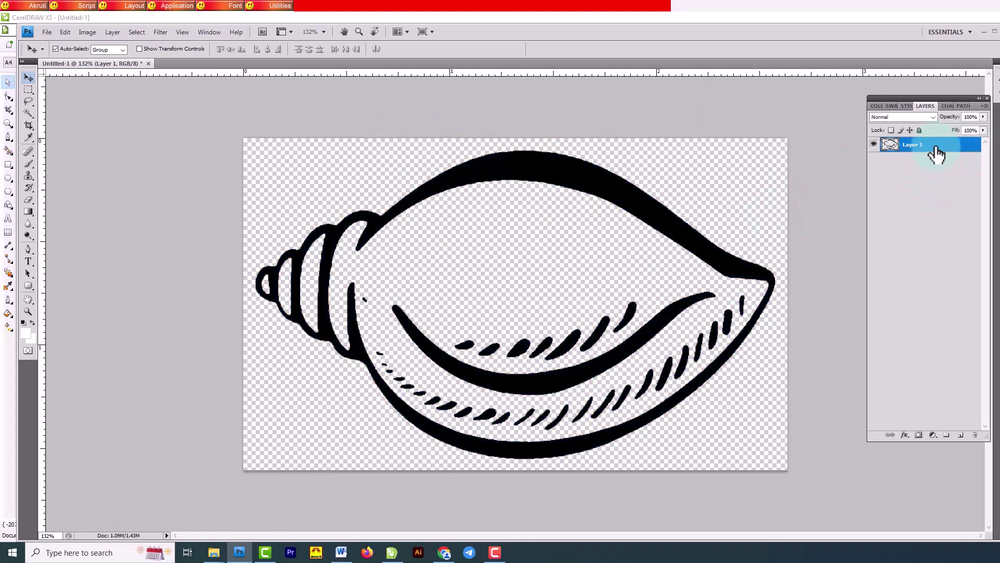
left_click(891, 147, "ctrl")
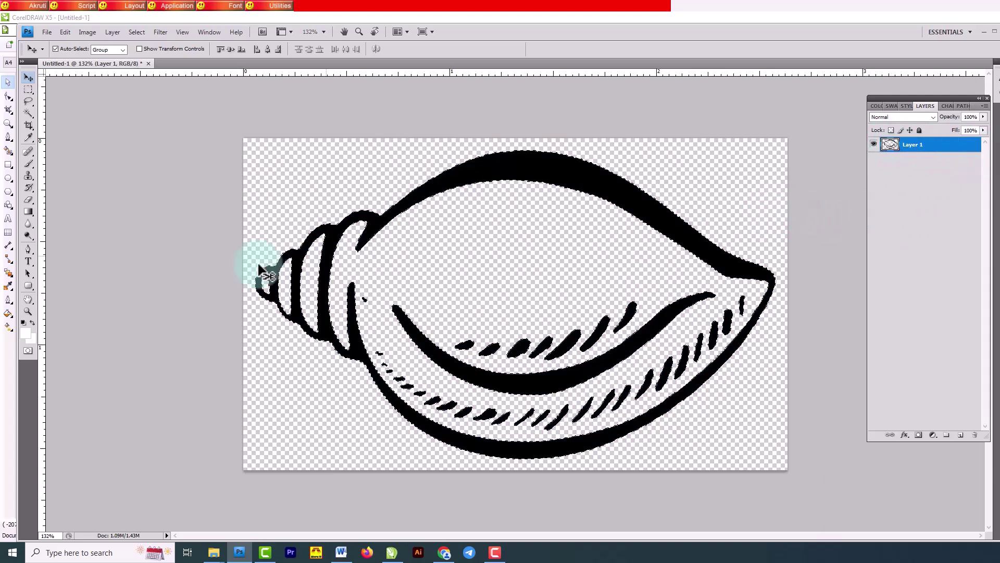
left_click(25, 334)
left_click(628, 239)
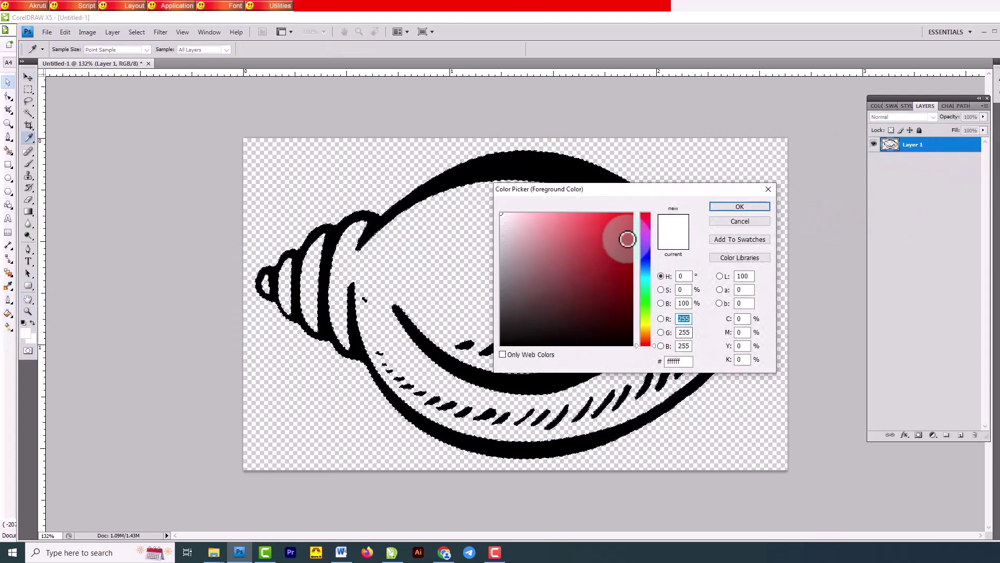
left_click(742, 207)
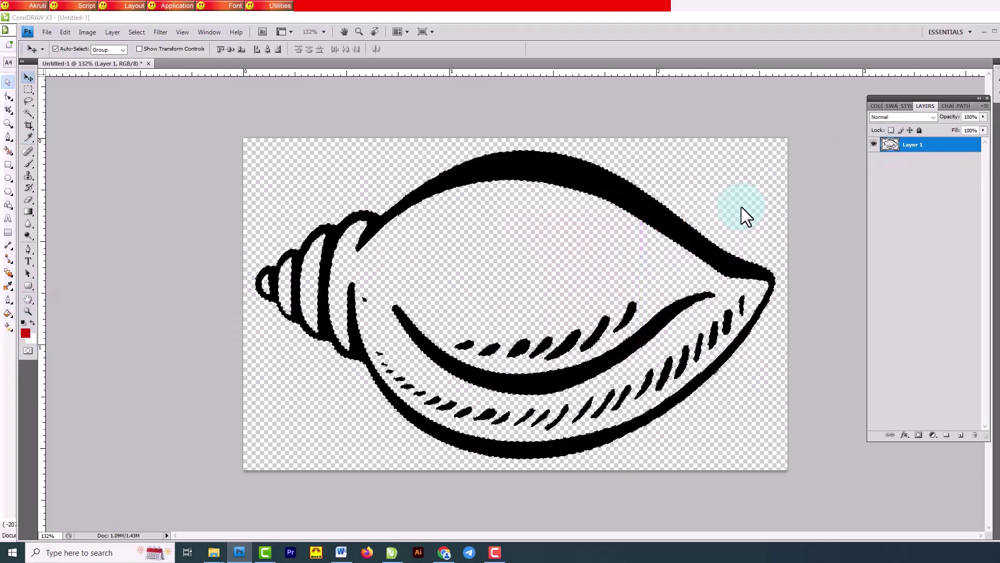
key("alt+BackSpace")
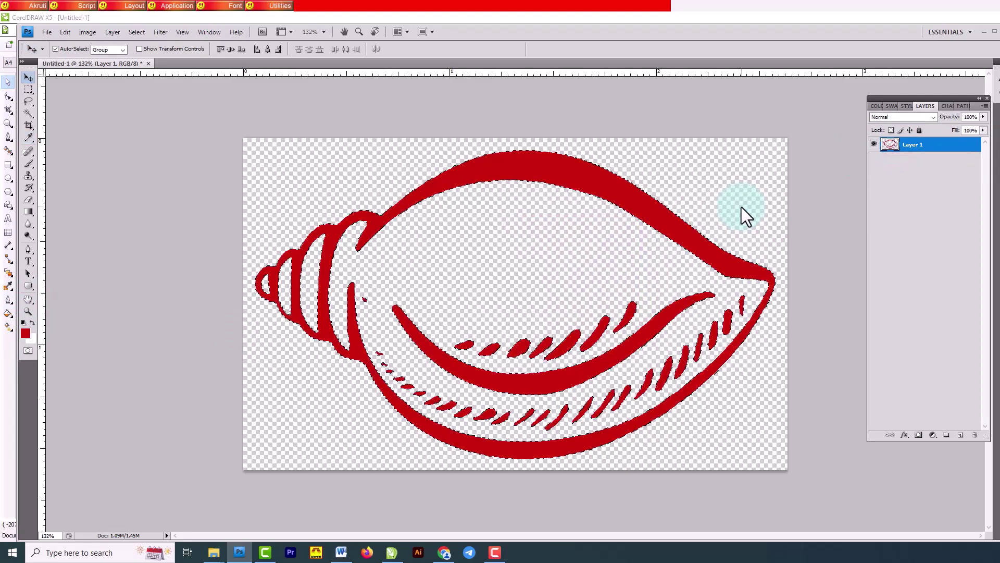
key("ctrl+d")
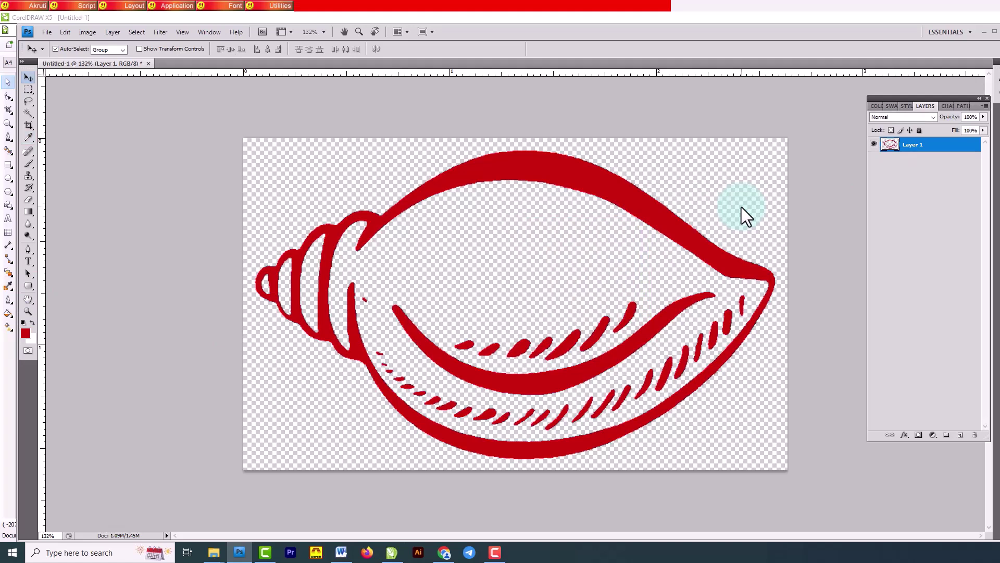